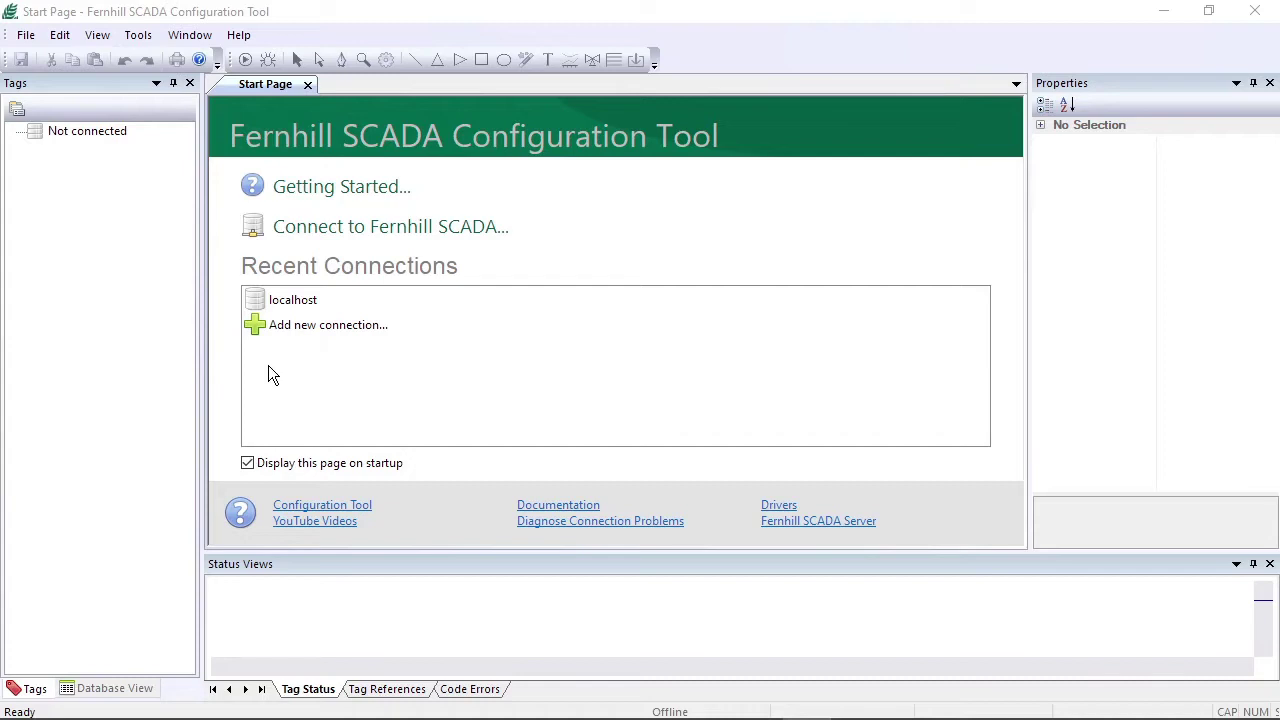
# - Connect to the localhost server from the Start Page's Recent Connections
pyautogui.click(287, 303)
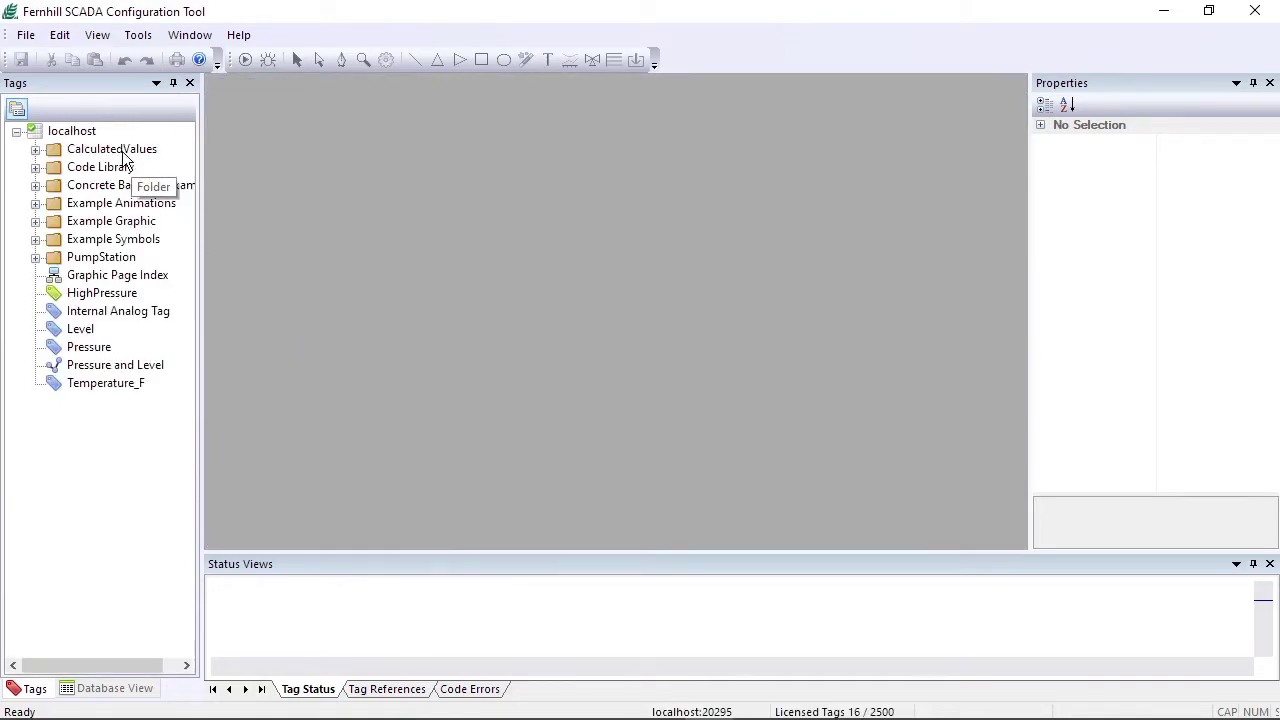
# - Add a folder named 'Modbus TCP' directly under localhost
pyautogui.rightClick(80, 140)
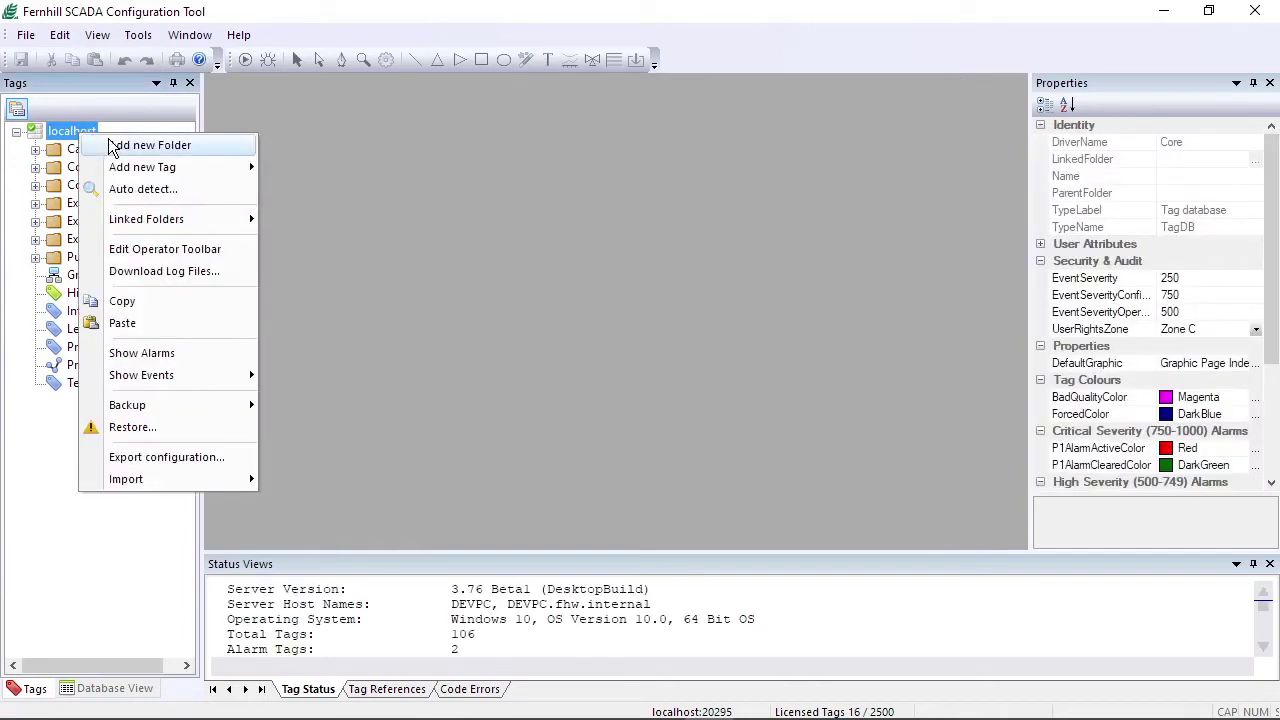
pyautogui.click(116, 146)
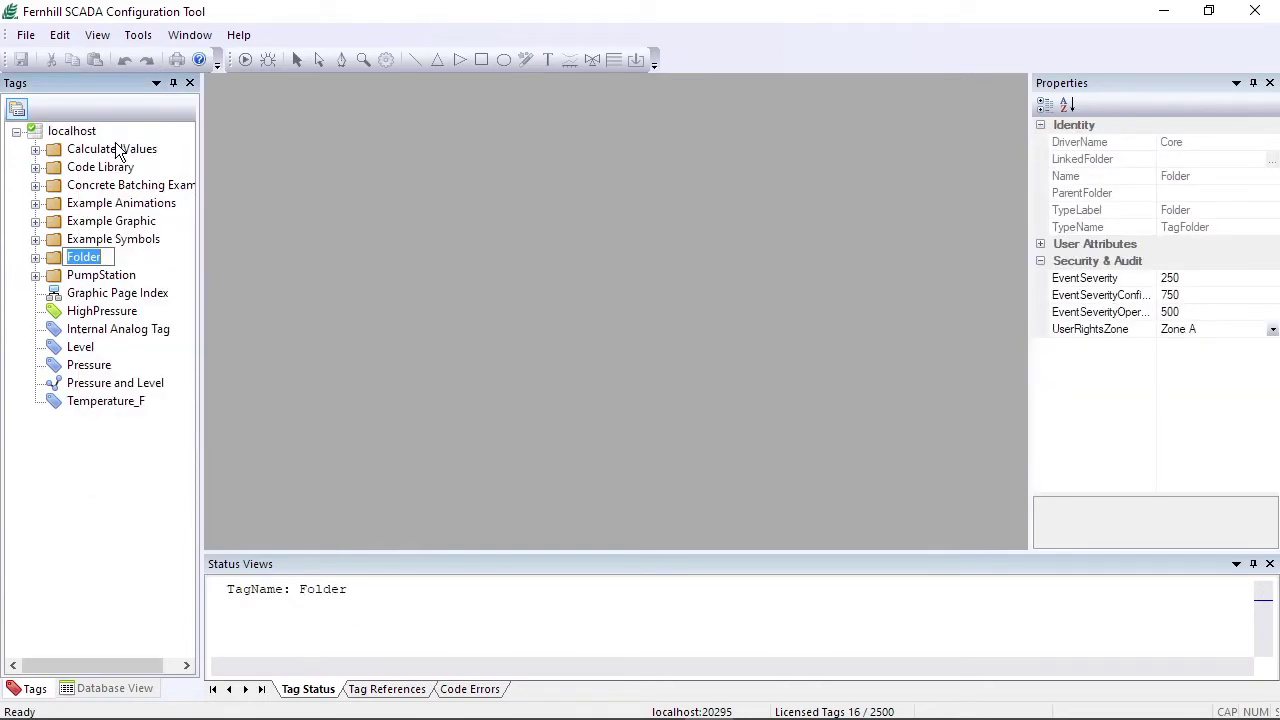
pyautogui.write('Modbus TCP')
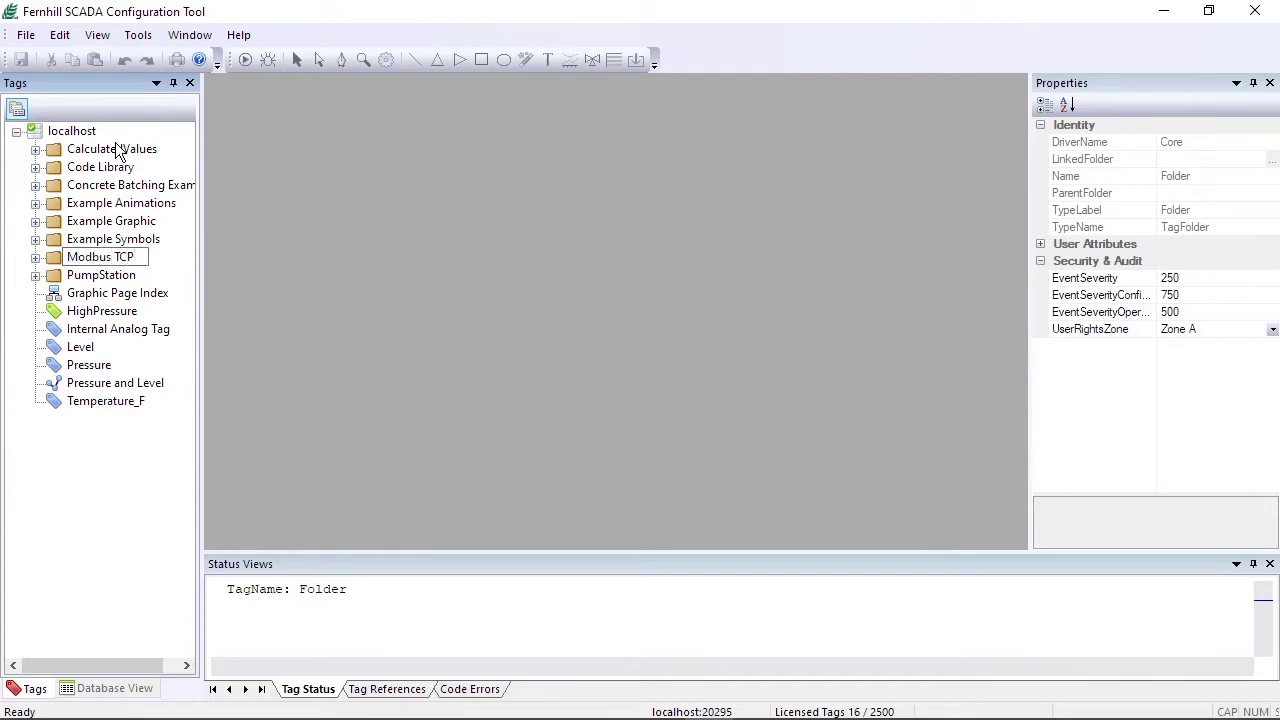
pyautogui.press('Return')
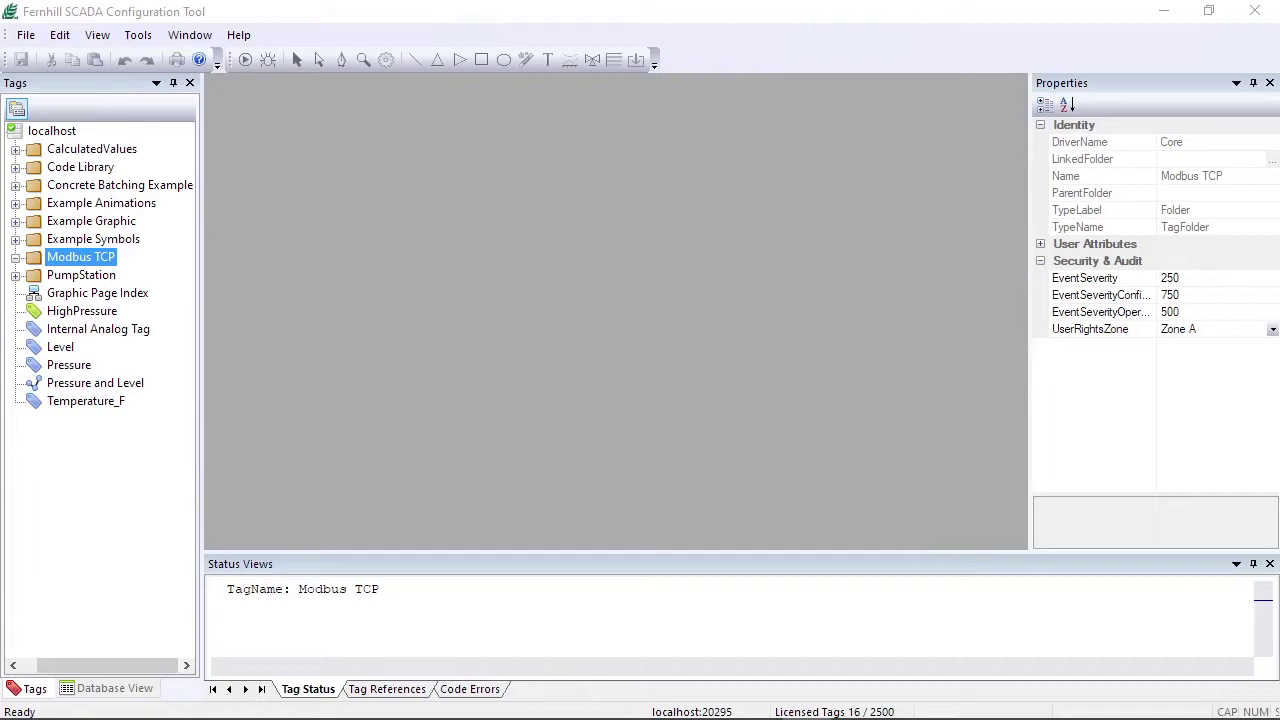
# - Create a Modbus TCP/IP channel tag named 'Channel' in the Modbus TCP folder
pyautogui.rightClick(90, 270)
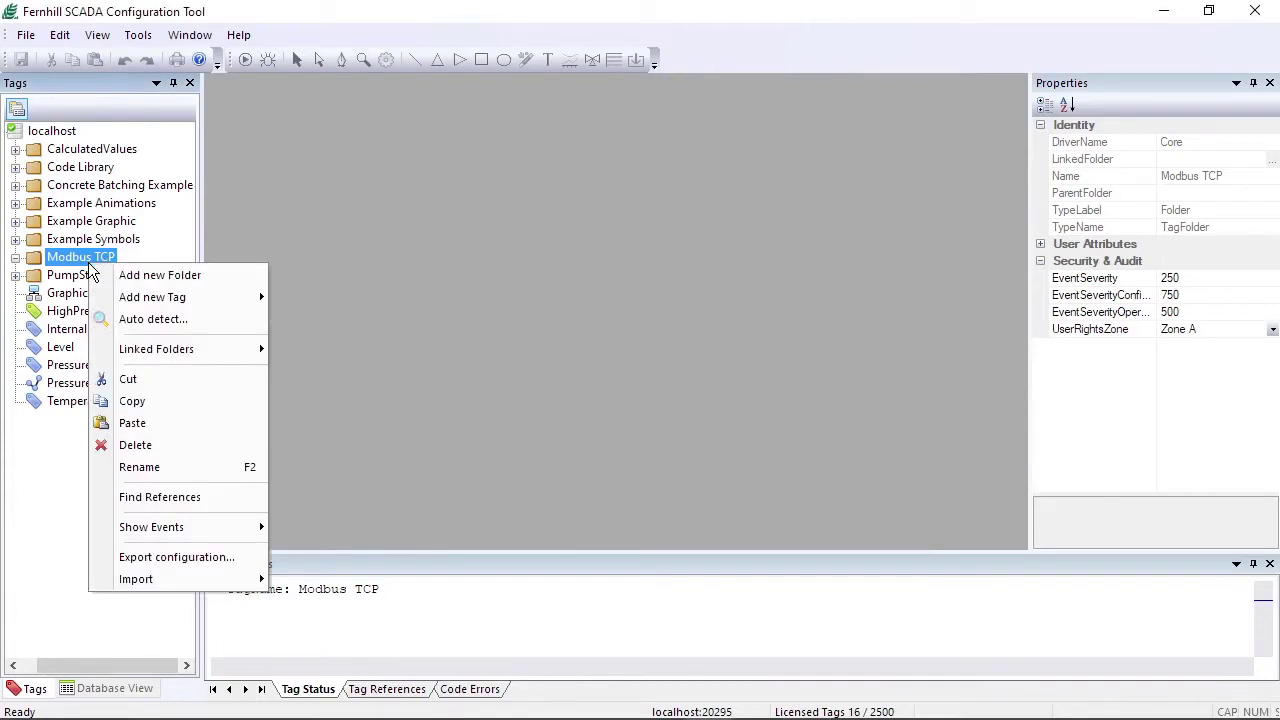
pyautogui.moveTo(168, 297)
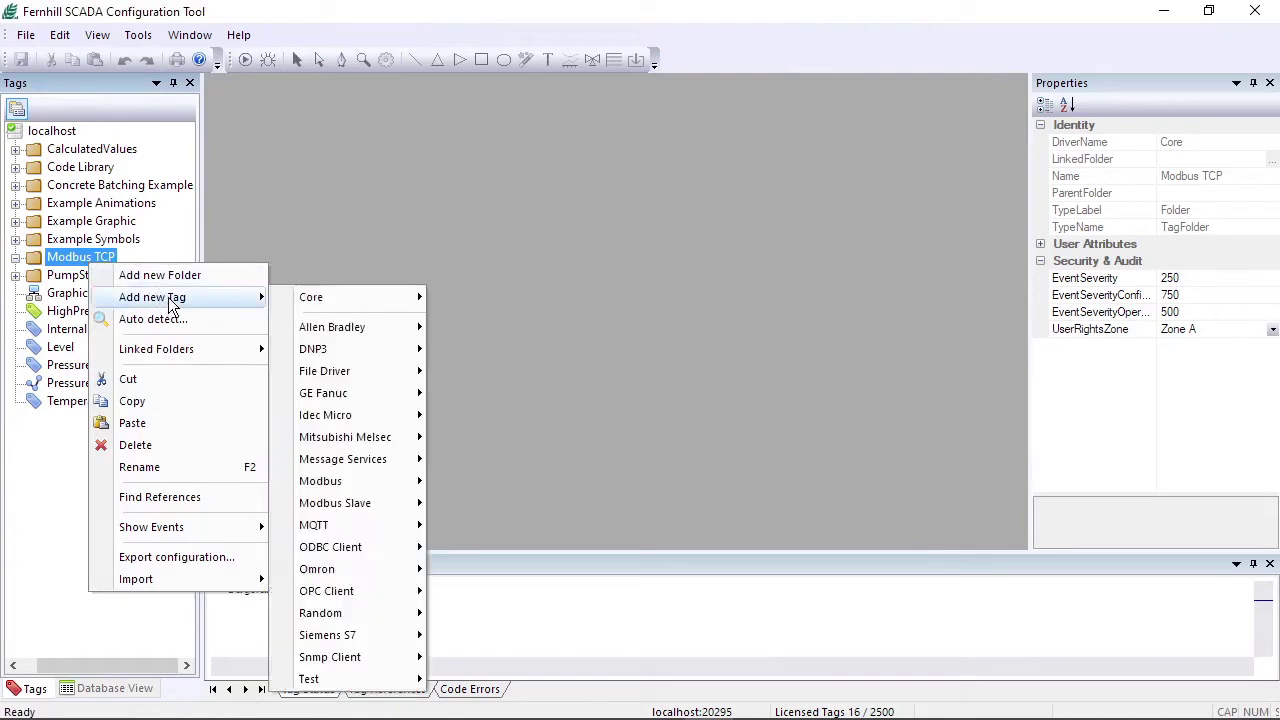
pyautogui.moveTo(400, 482)
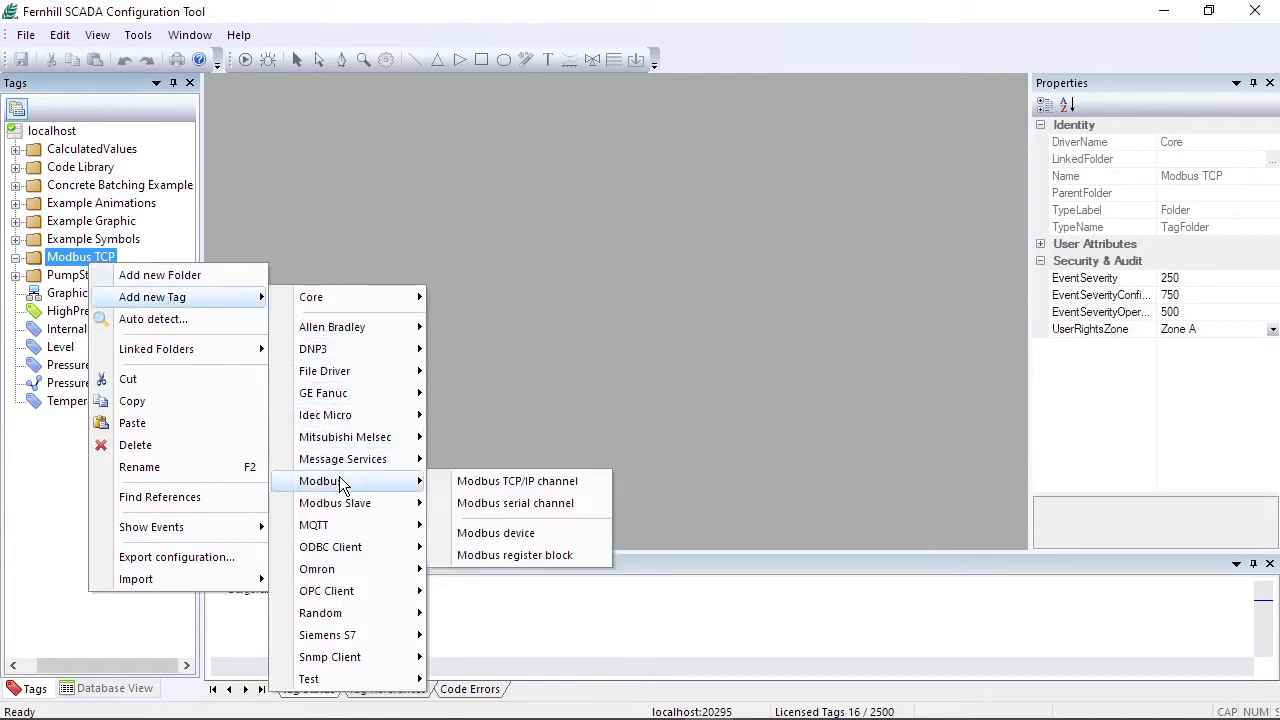
pyautogui.click(498, 482)
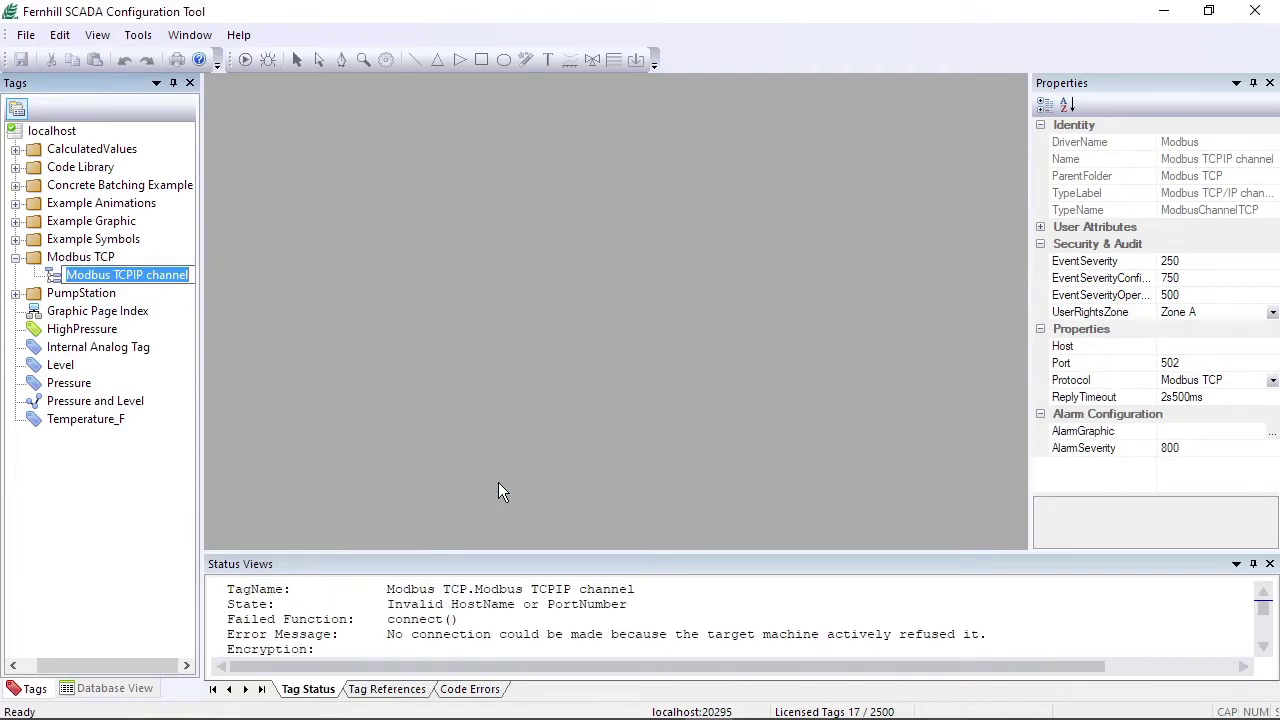
pyautogui.write('Channe')
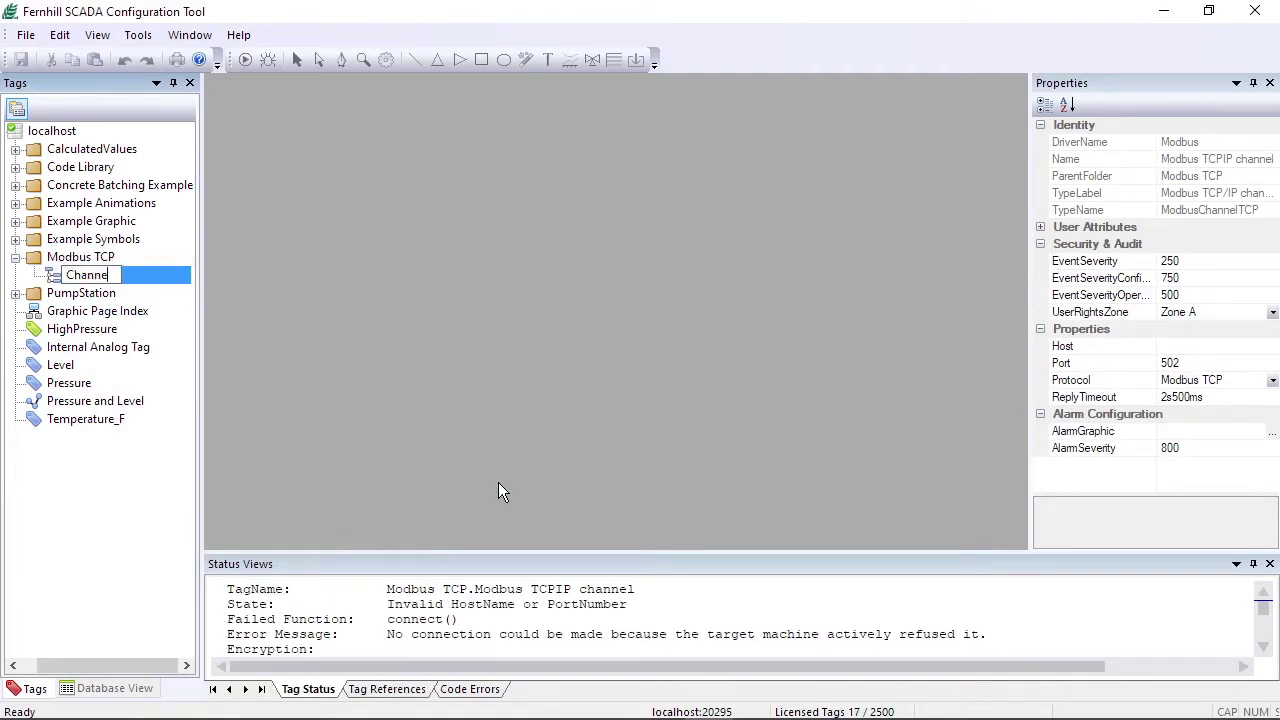
pyautogui.write('l')
pyautogui.press('Return')
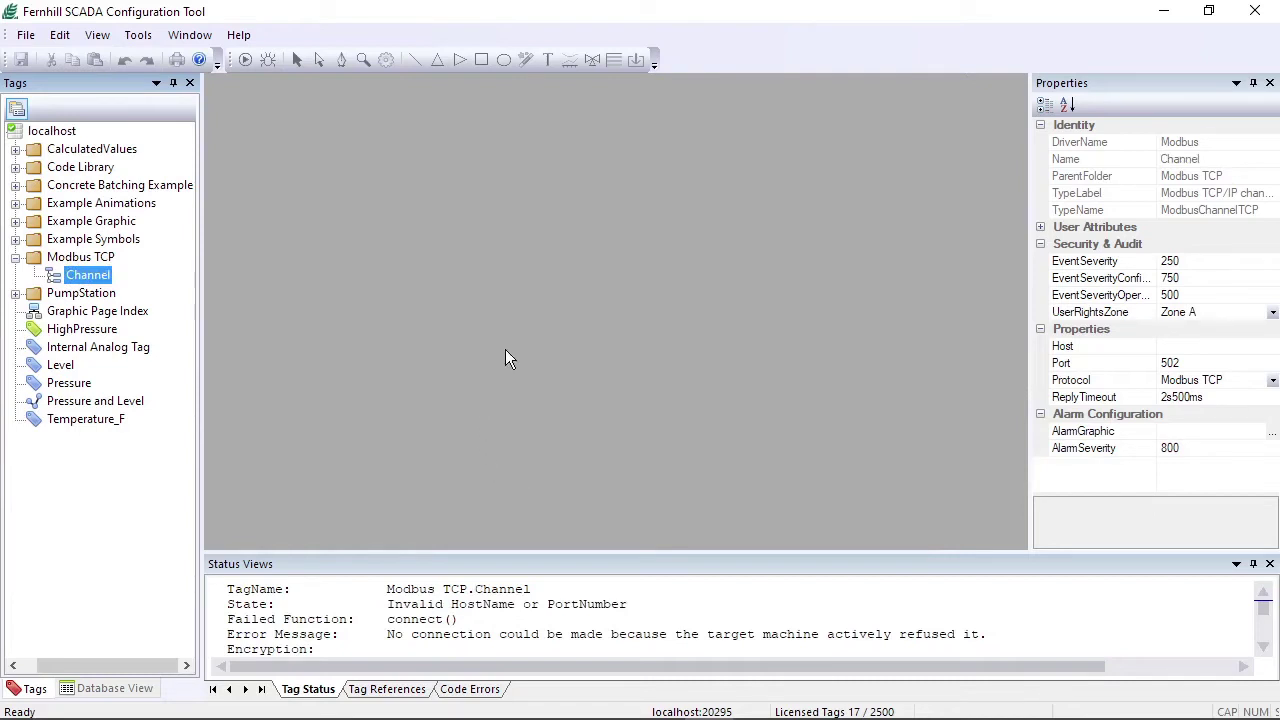
# - Set Channel's Host to 192.168.1.16 and keep its Port at 502
pyautogui.click(1195, 343)
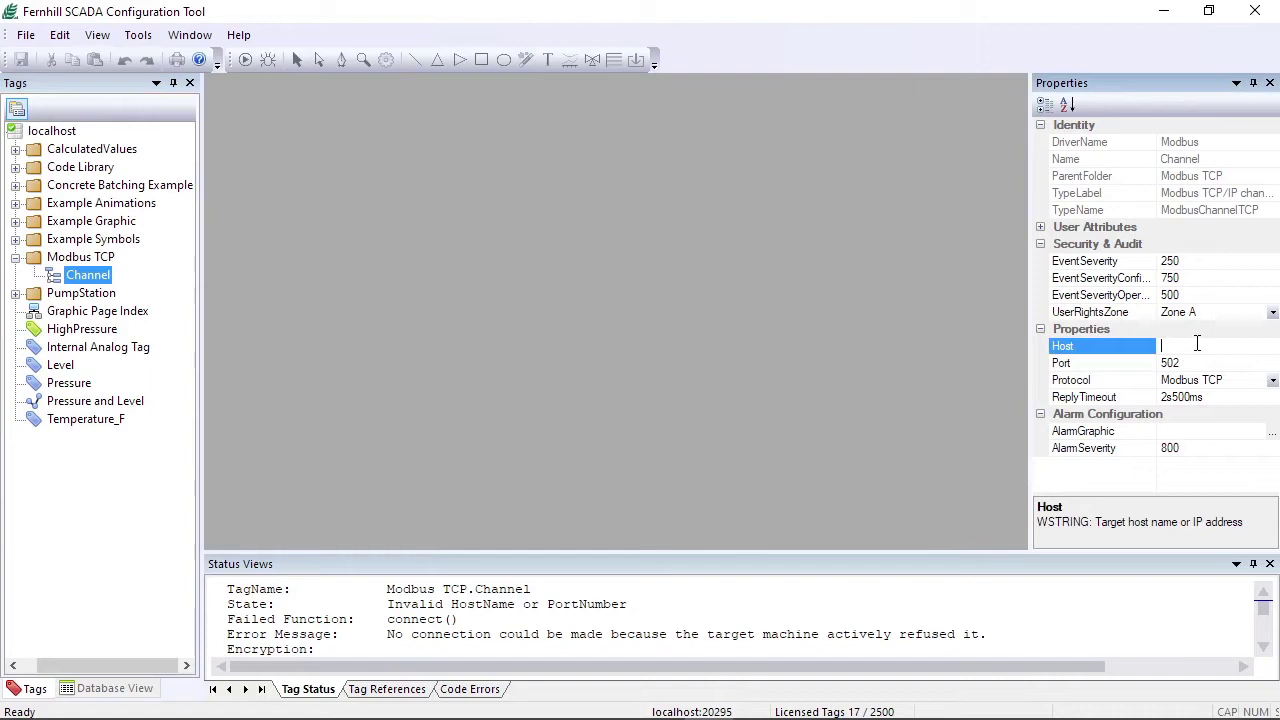
pyautogui.write('192.168.1.16')
pyautogui.click(1195, 360)
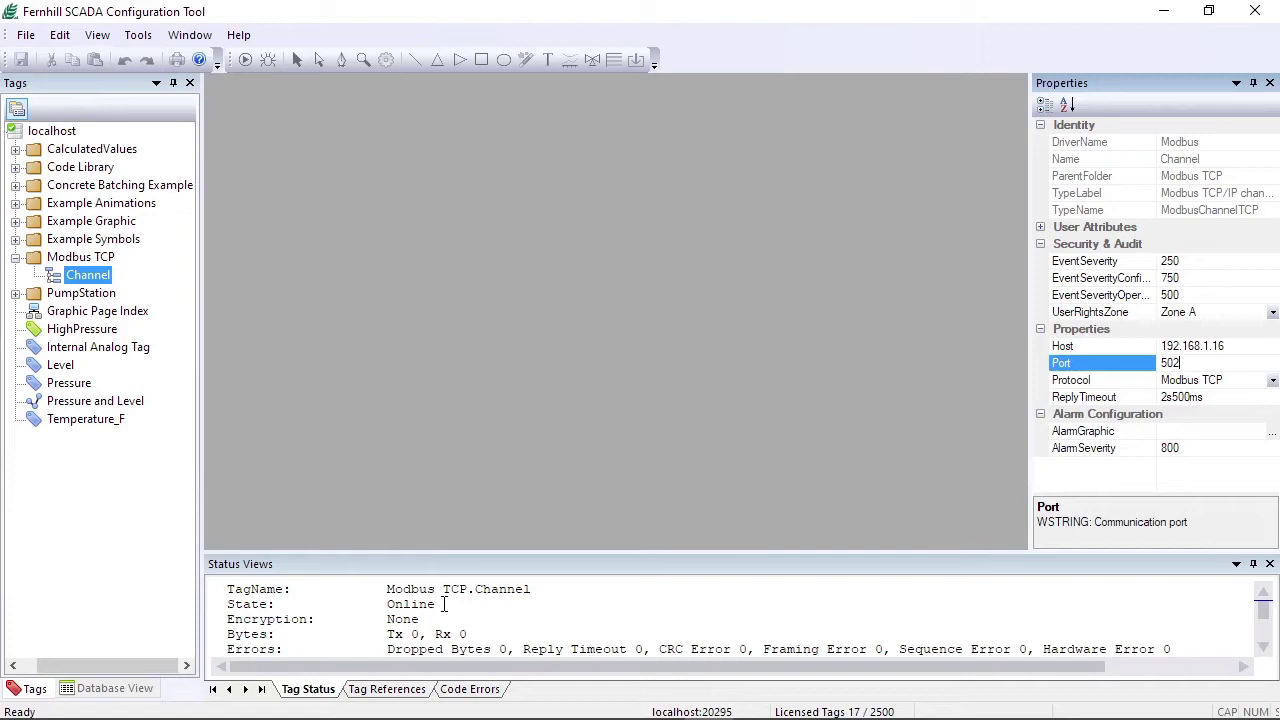
pyautogui.hotkey('alt', 'Tab')
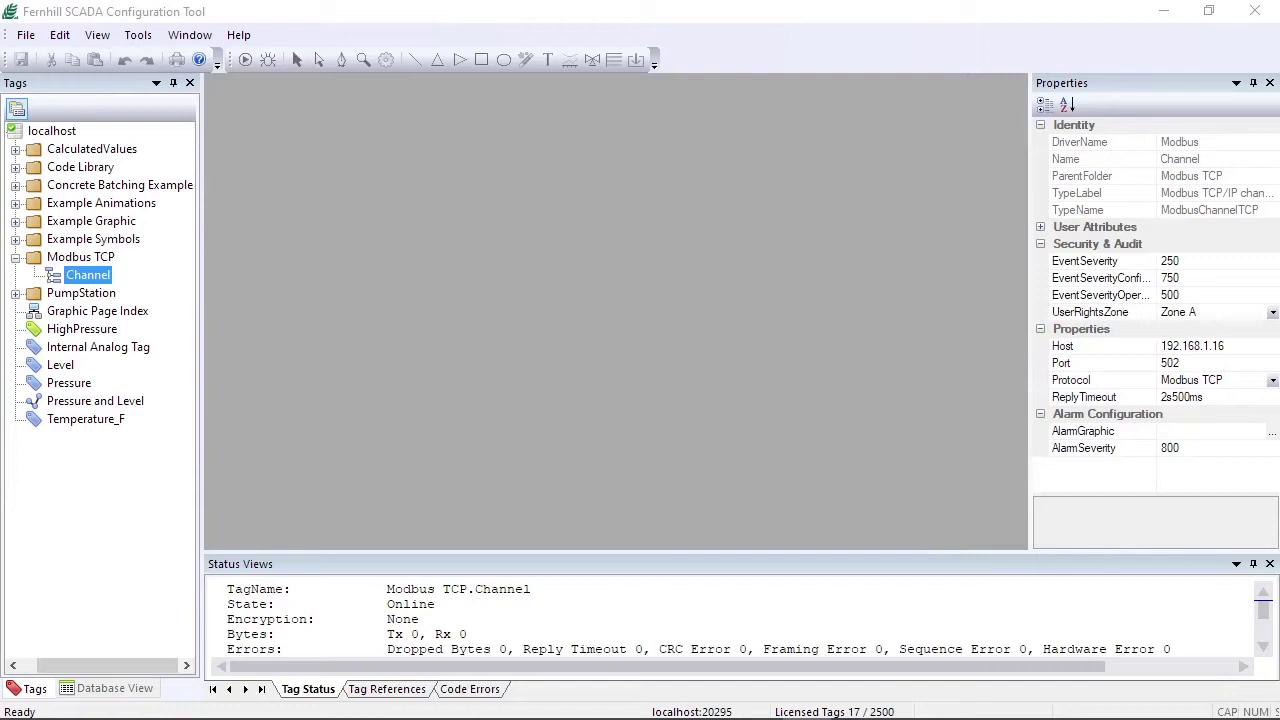
# - Create a Modbus device tag named 'PLC' in the Modbus TCP folder
pyautogui.rightClick(62, 252)
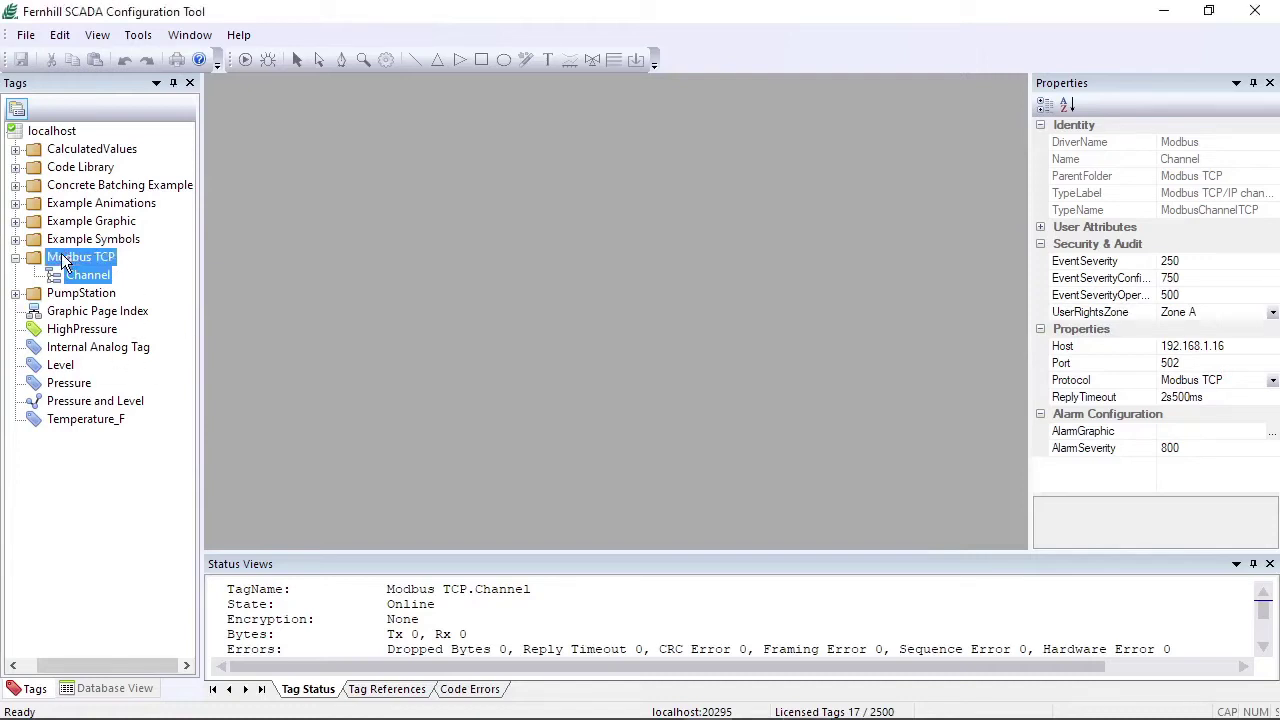
pyautogui.moveTo(166, 290)
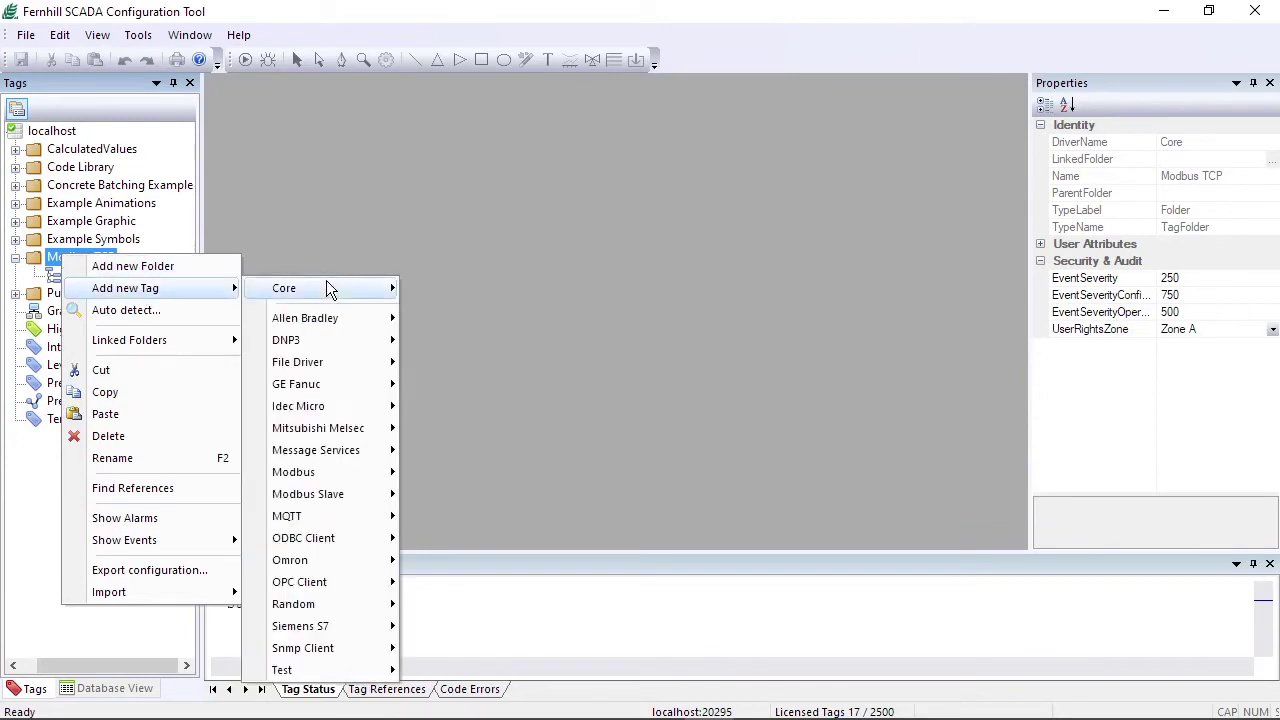
pyautogui.moveTo(313, 480)
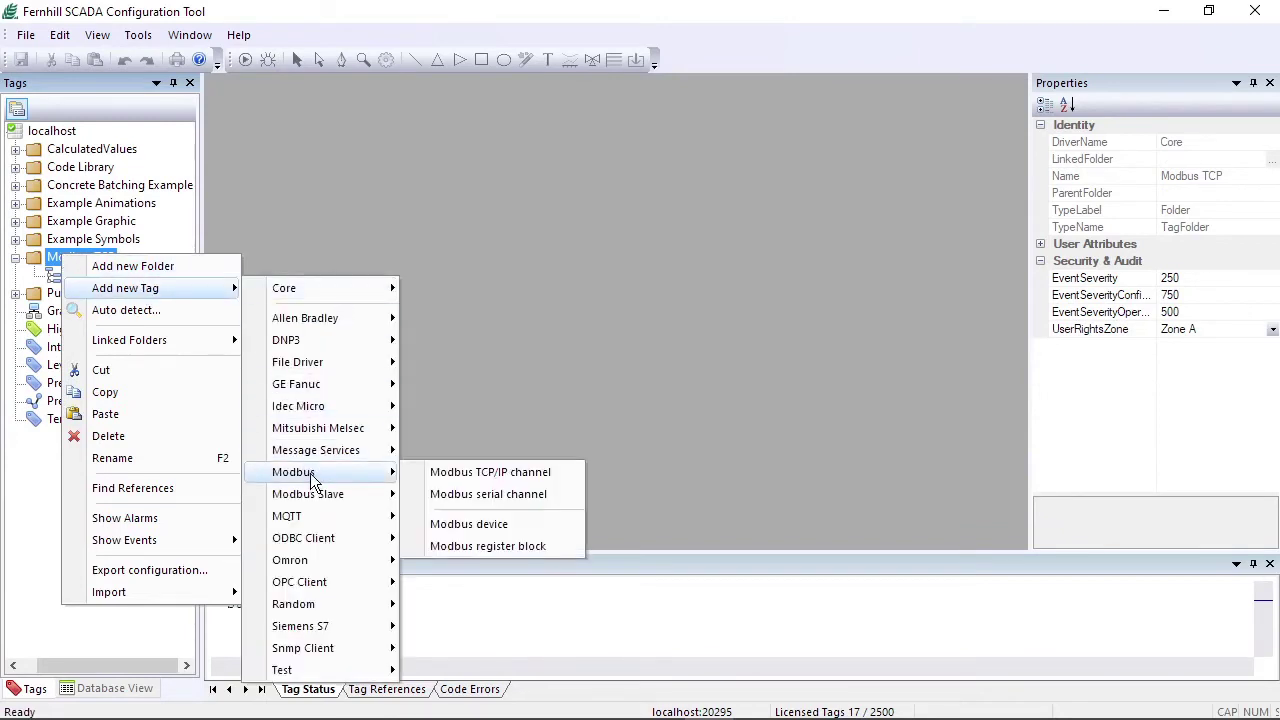
pyautogui.click(490, 525)
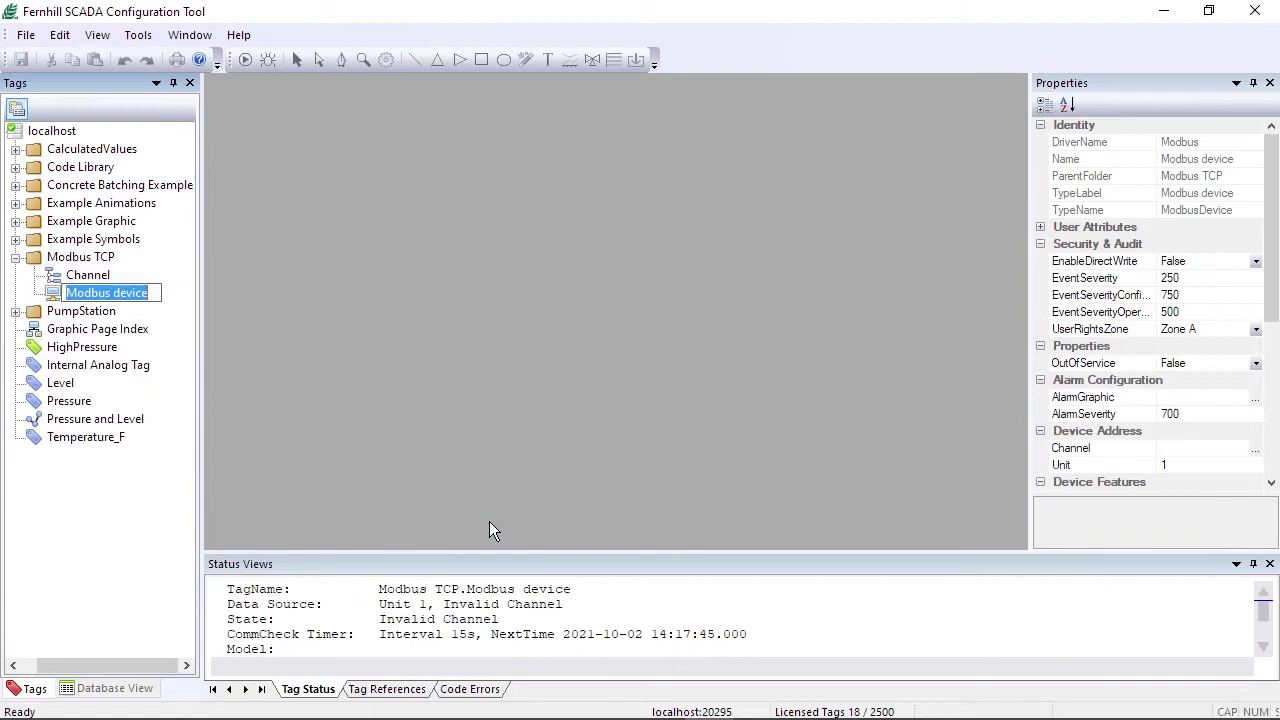
pyautogui.write('PLC')
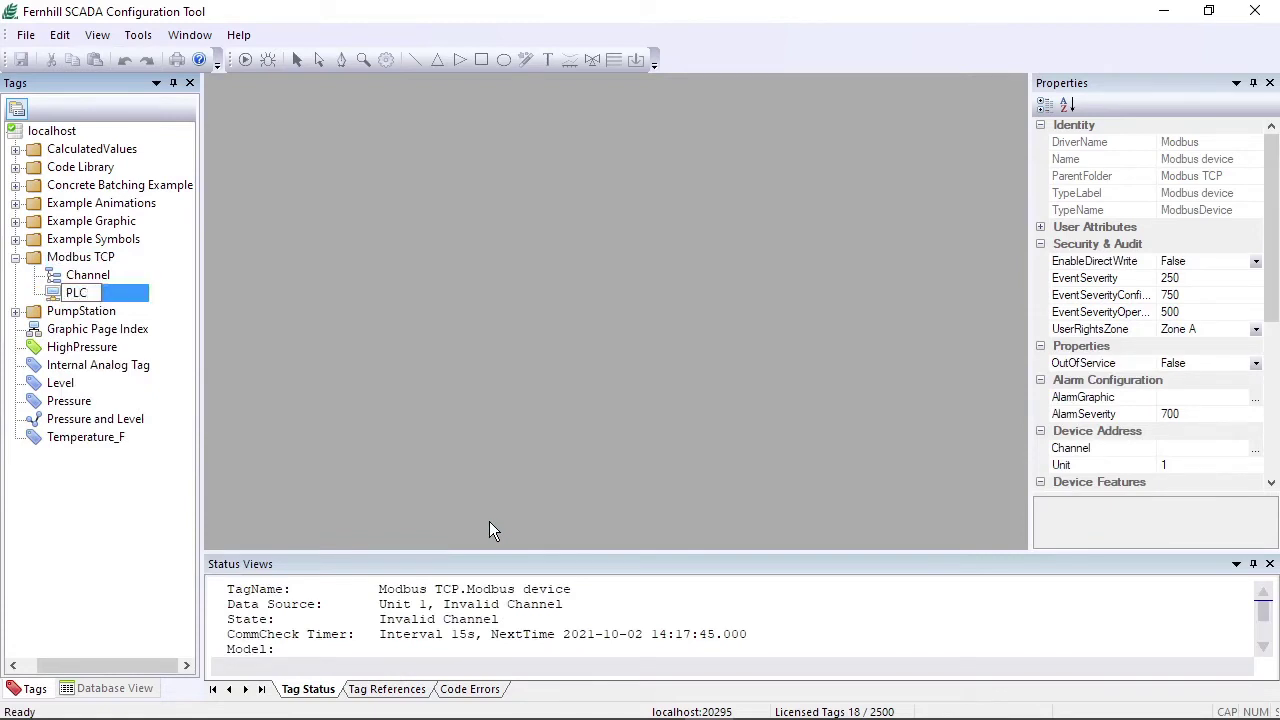
pyautogui.press('Return')
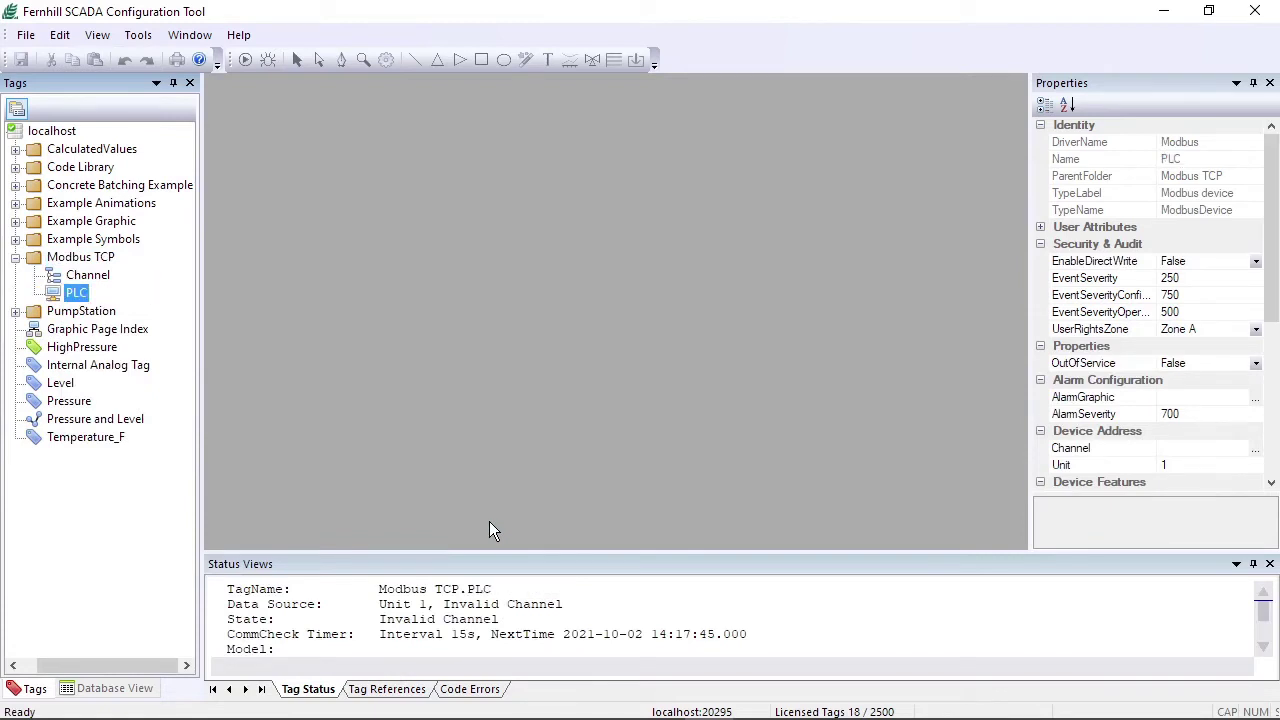
pyautogui.click(1139, 464)
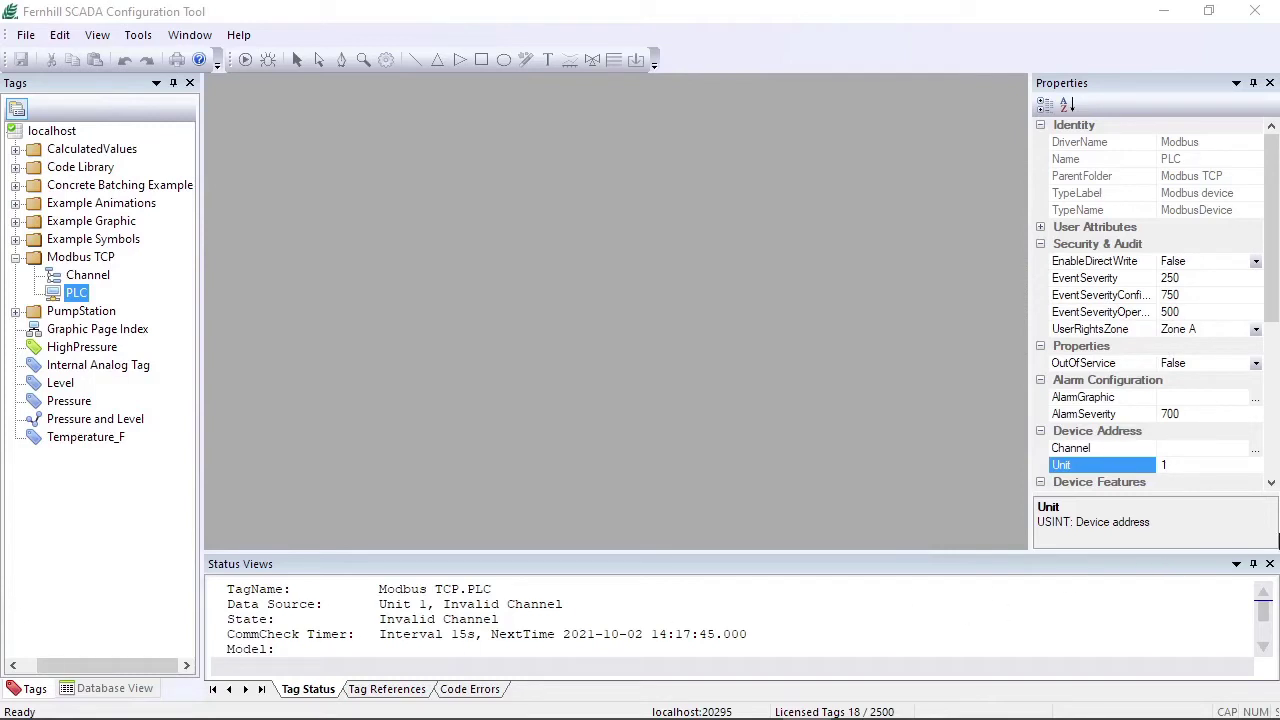
pyautogui.moveTo(1274, 277); pyautogui.dragTo(1276, 457)
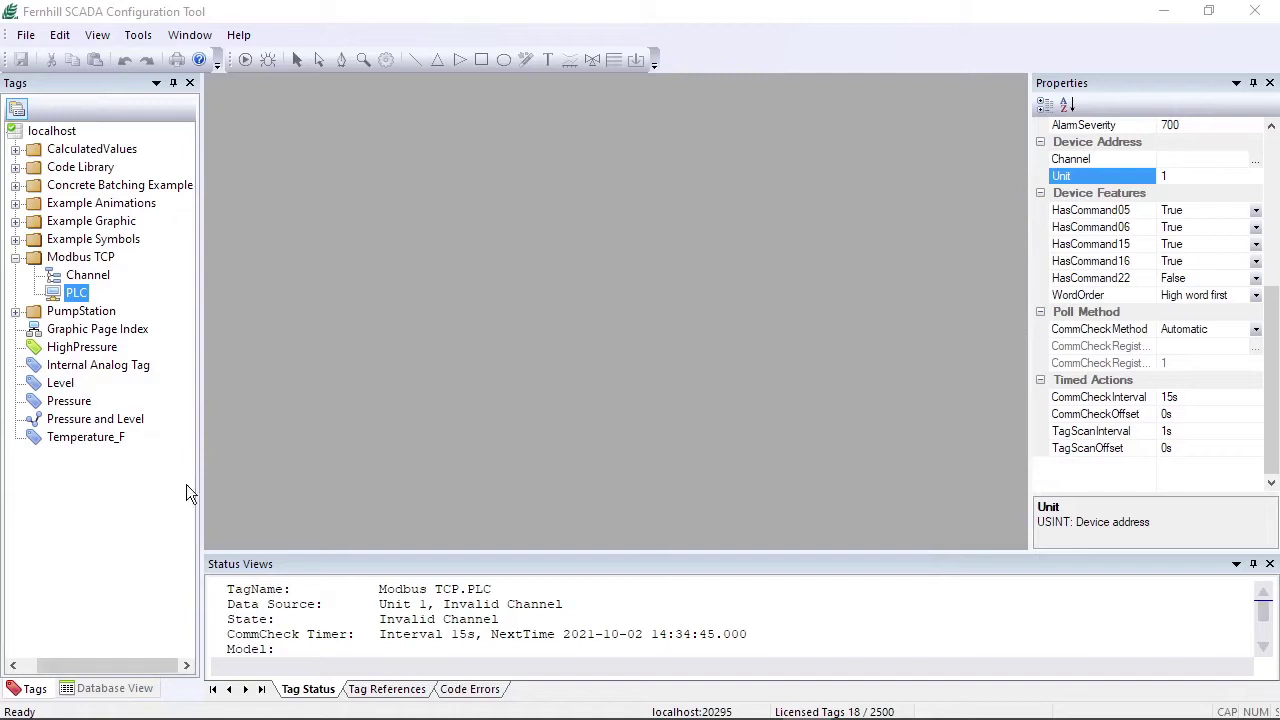
# - Set PLC's Channel property to .Channel, then select Channel to view its status
pyautogui.click(1256, 161)
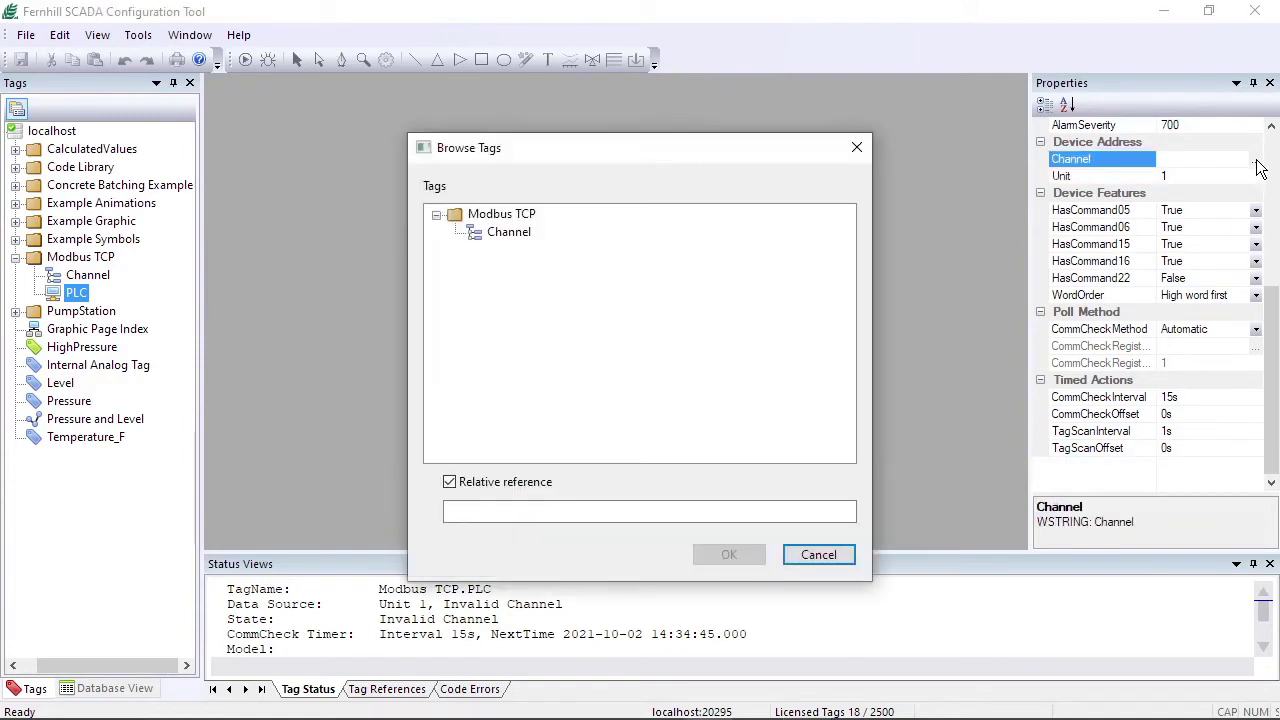
pyautogui.click(512, 236)
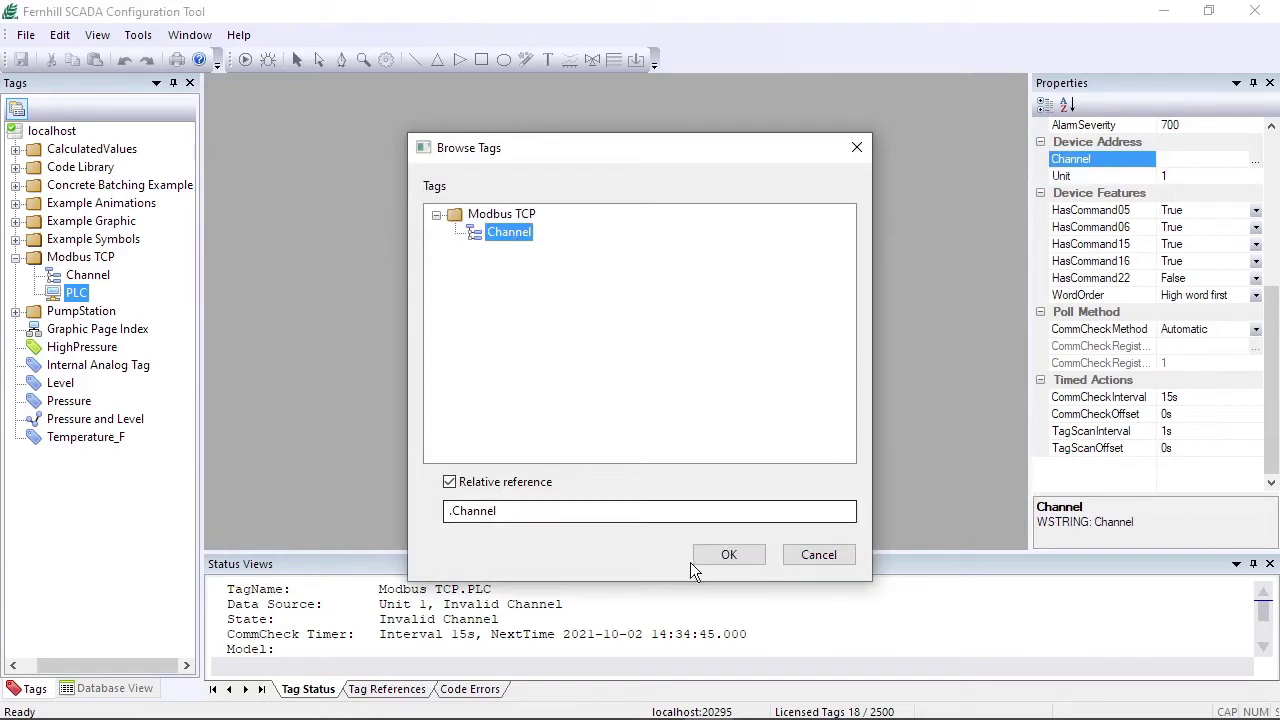
pyautogui.click(725, 553)
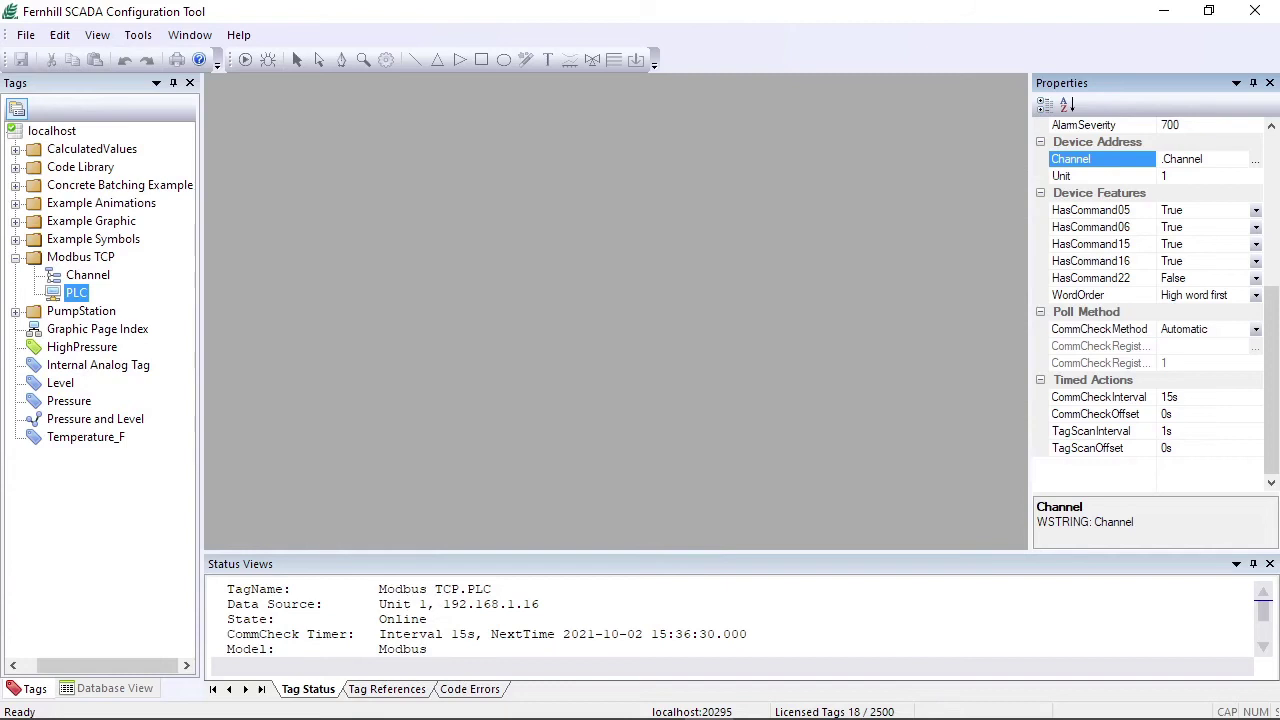
pyautogui.click(88, 275)
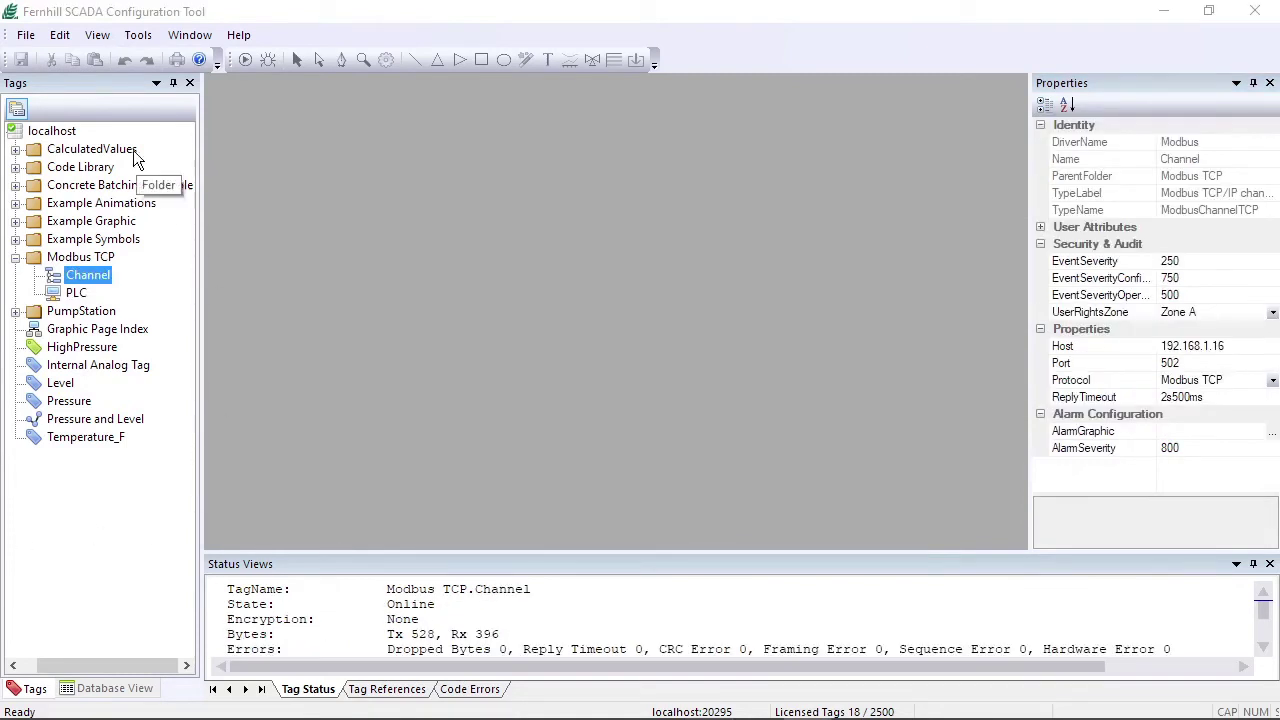
pyautogui.click(86, 277)
pyautogui.rightClick(86, 277)
pyautogui.click(139, 277)
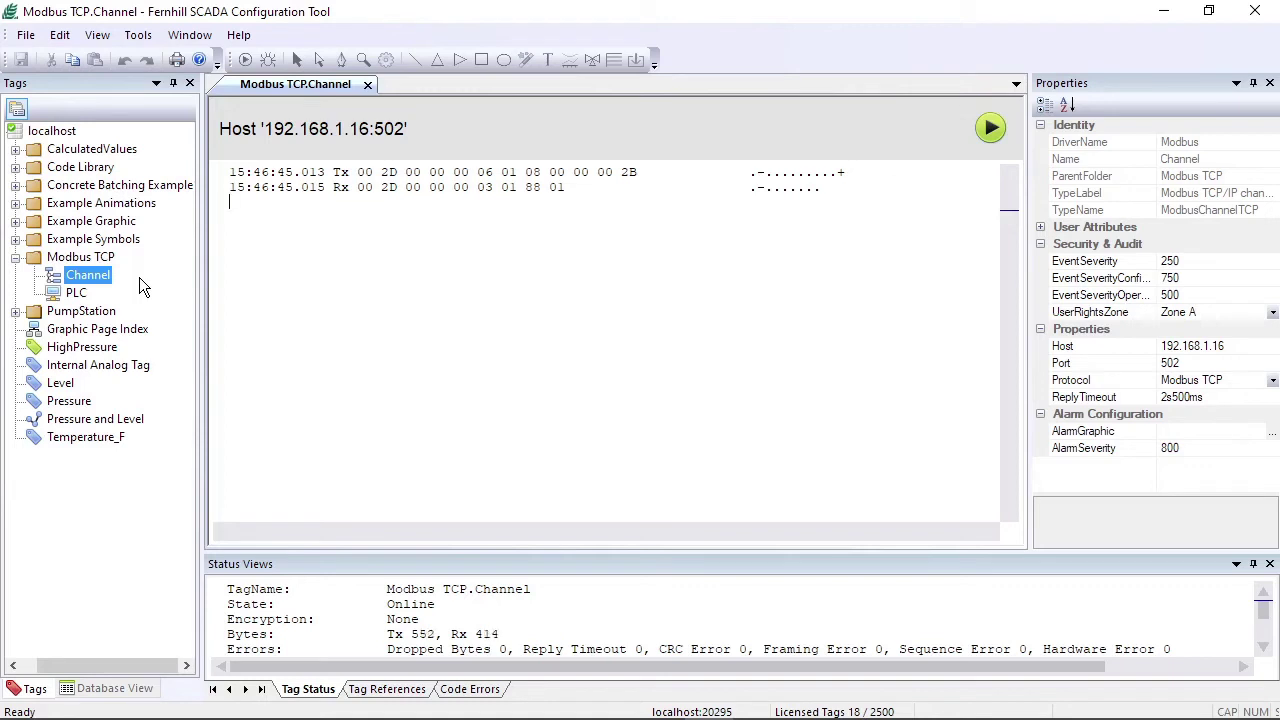
pyautogui.click(368, 85)
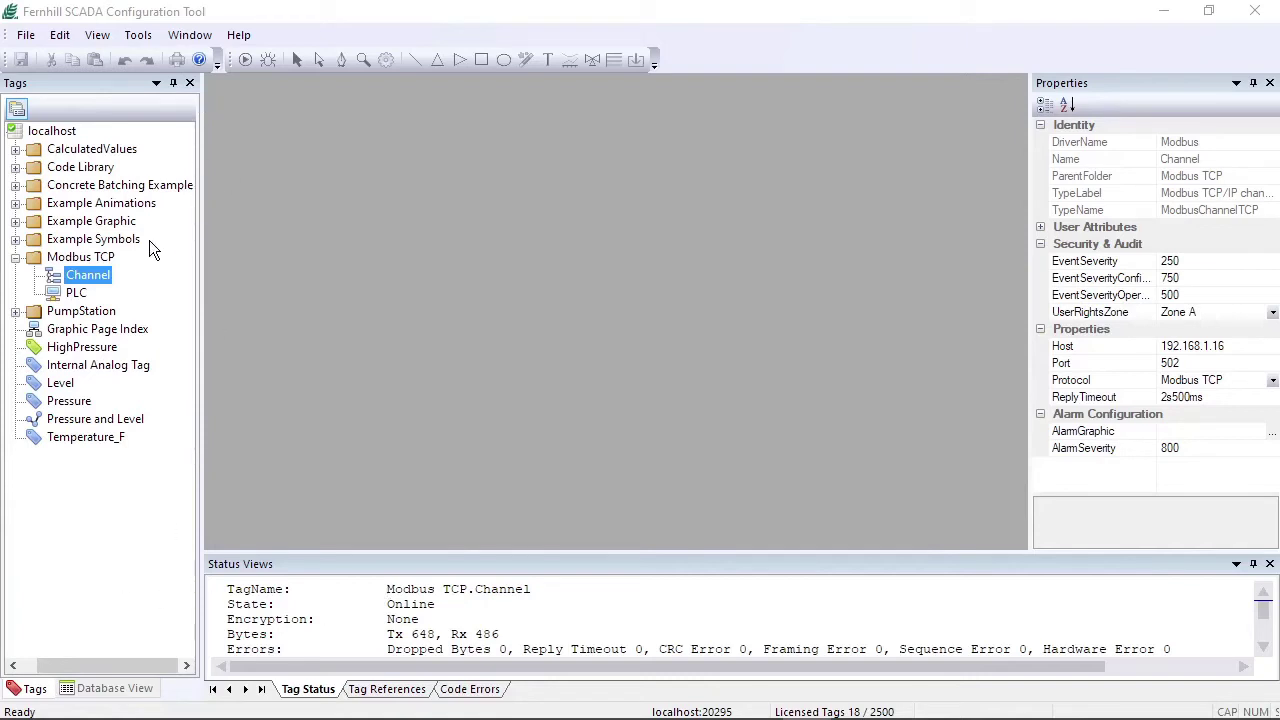
# - Add an I/O Digital Tag named 'Output Coil' to the Modbus TCP folder
pyautogui.rightClick(97, 260)
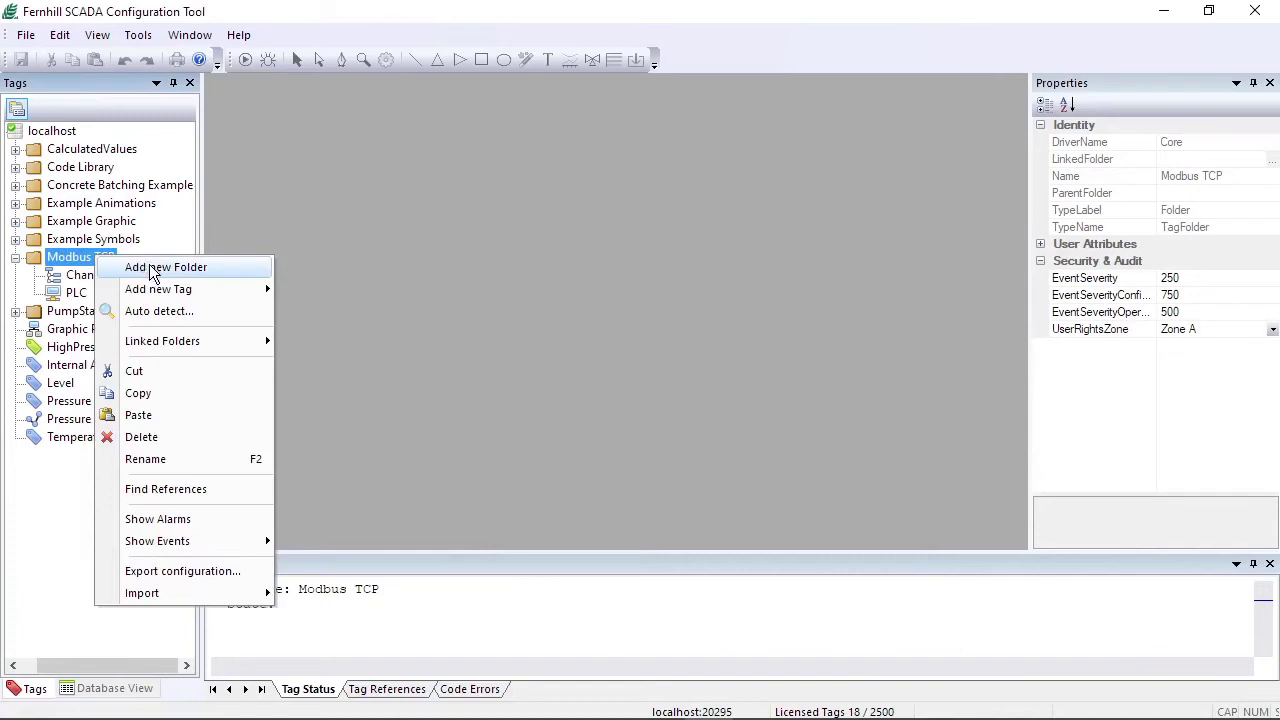
pyautogui.moveTo(163, 293)
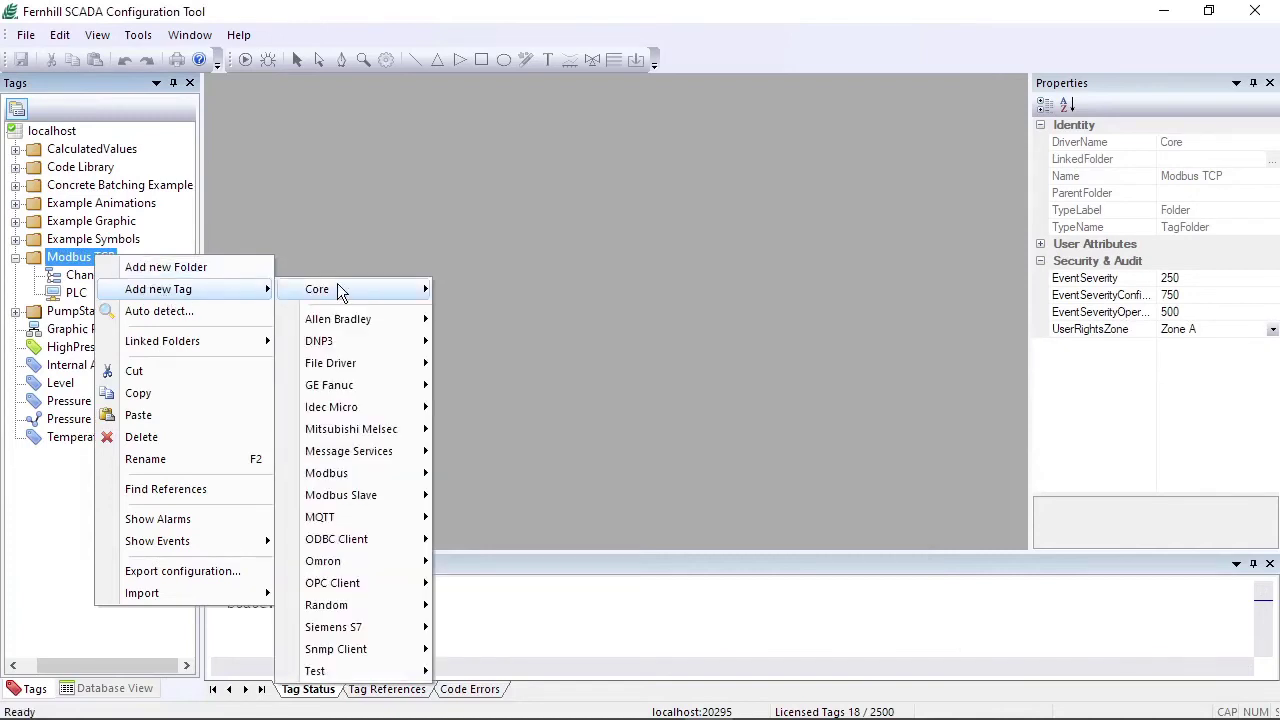
pyautogui.moveTo(338, 288)
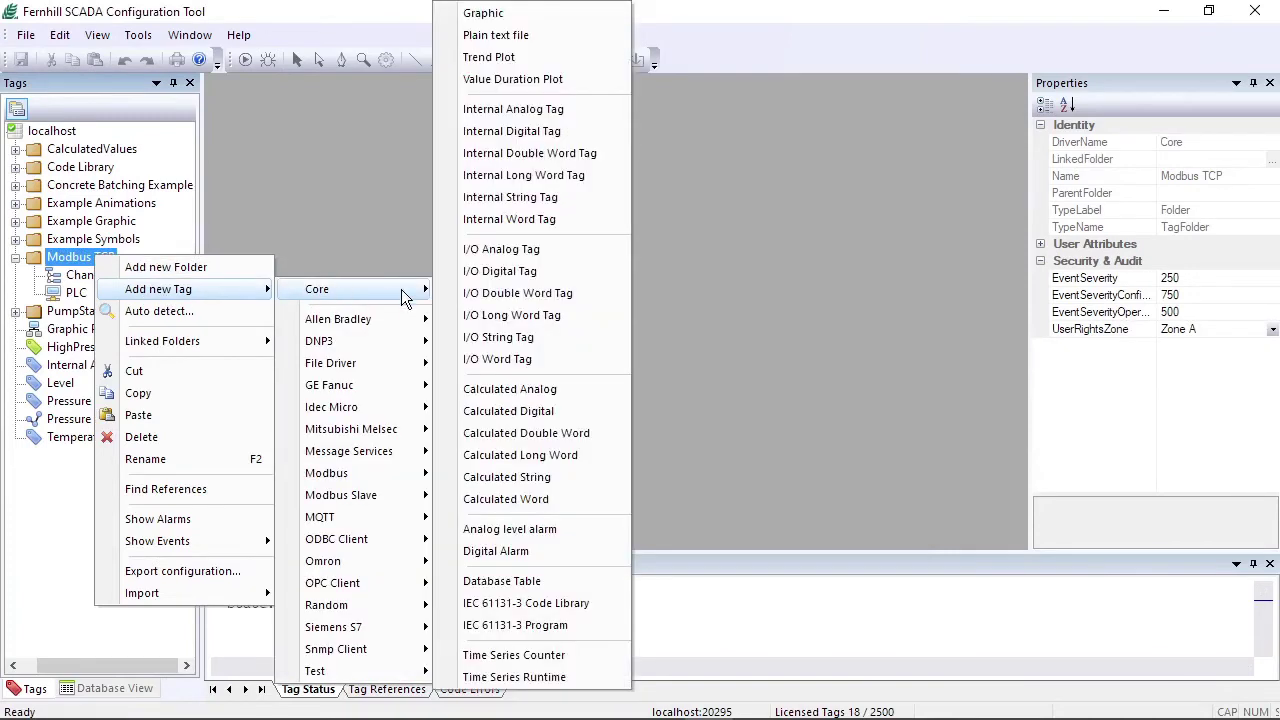
pyautogui.click(530, 272)
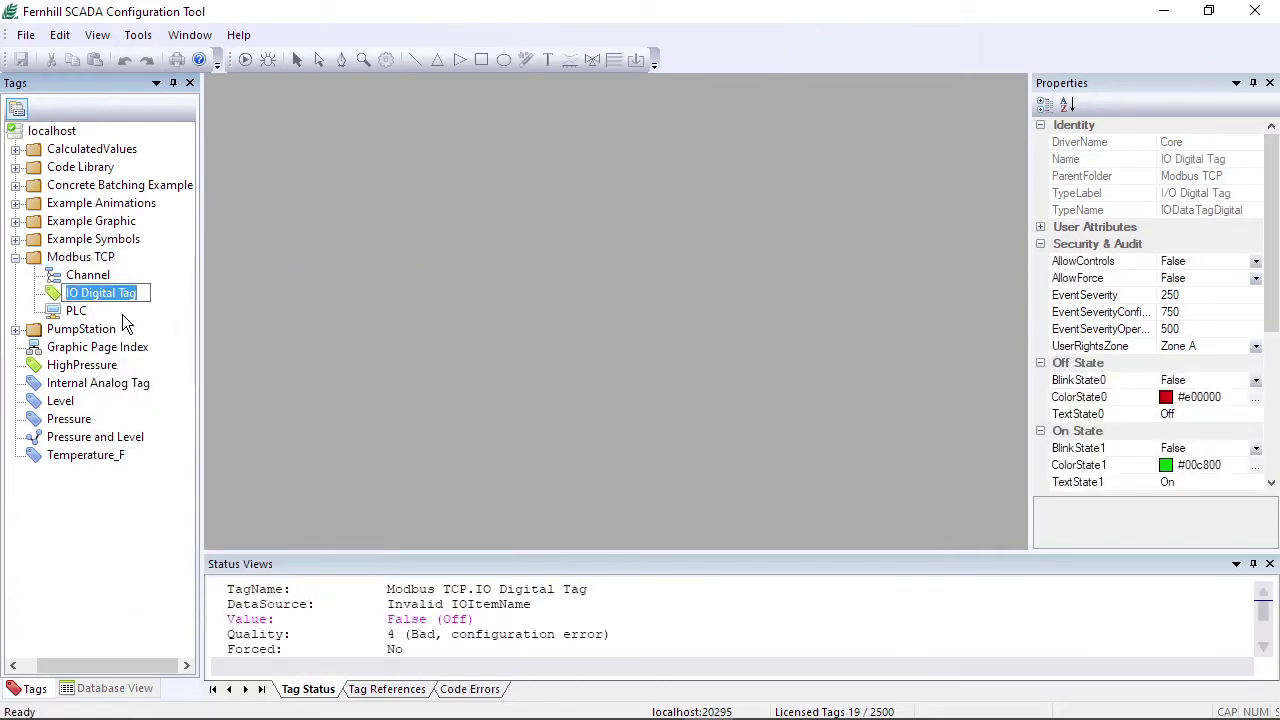
pyautogui.write('Output Coil')
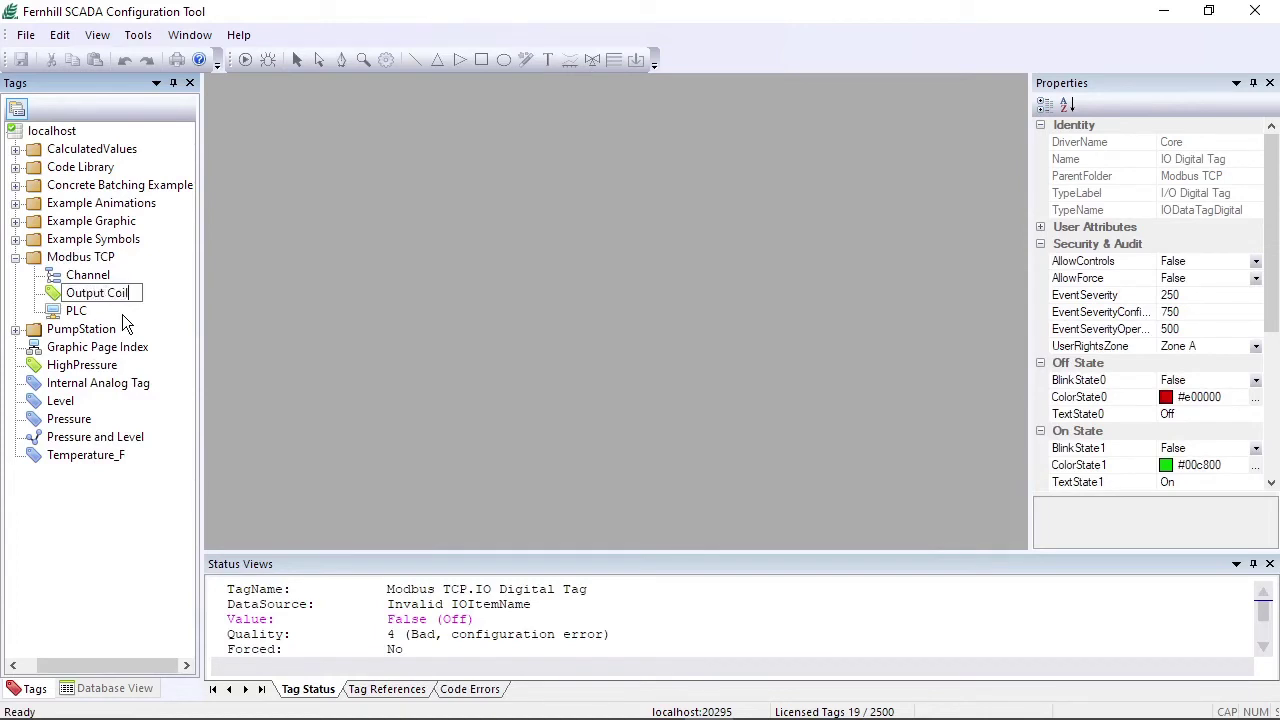
pyautogui.press('Return')
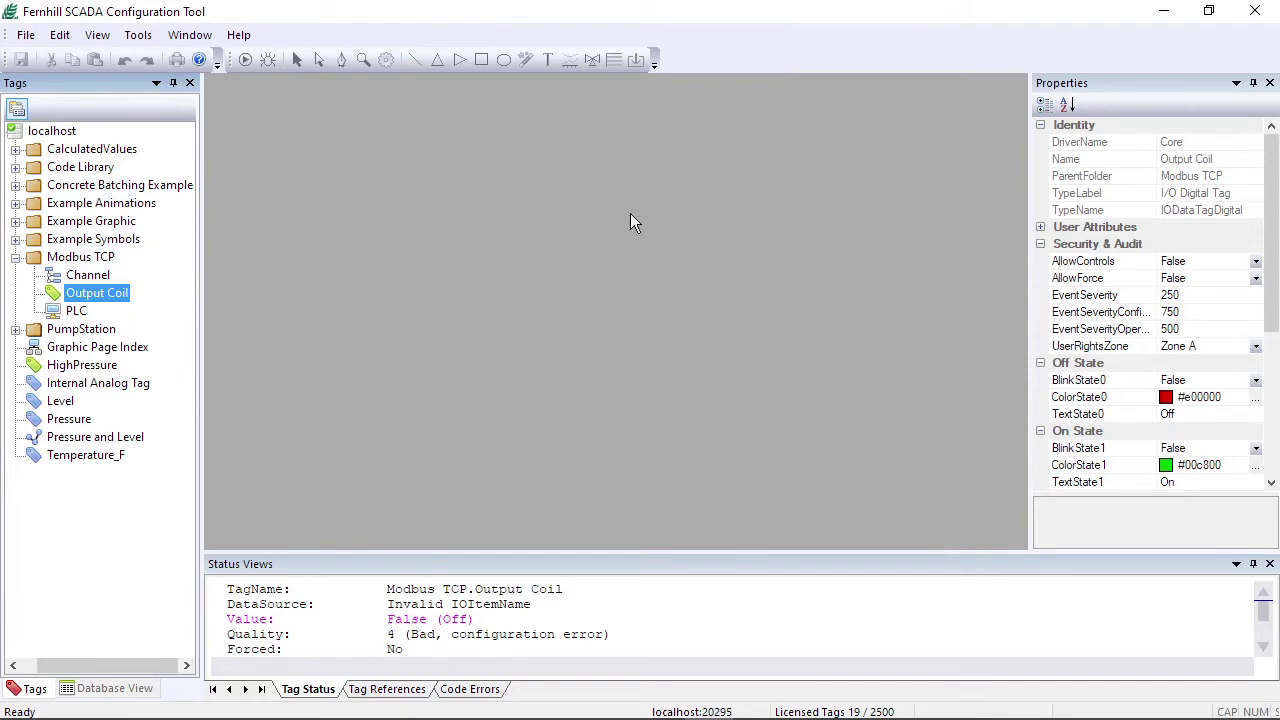
# - Set Output Coil's IODataSource to .PLC
pyautogui.moveTo(1272, 278); pyautogui.dragTo(1277, 360)
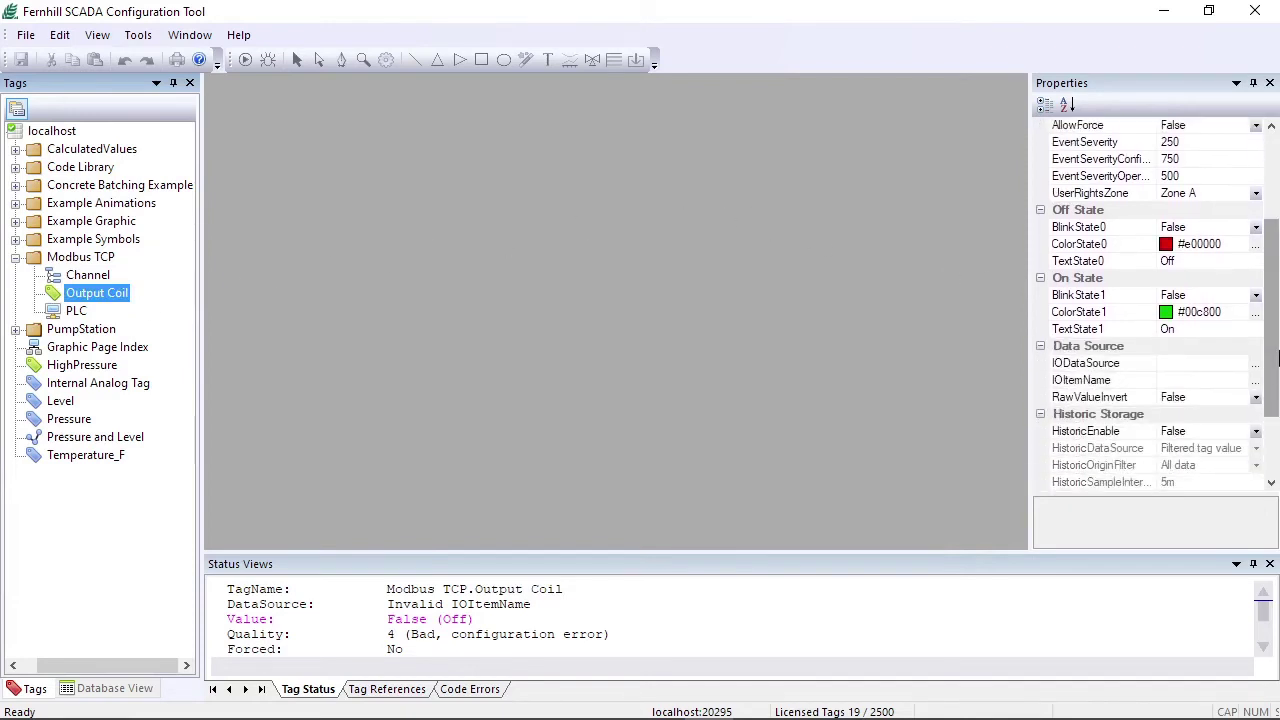
pyautogui.click(1257, 370)
pyautogui.click(1255, 365)
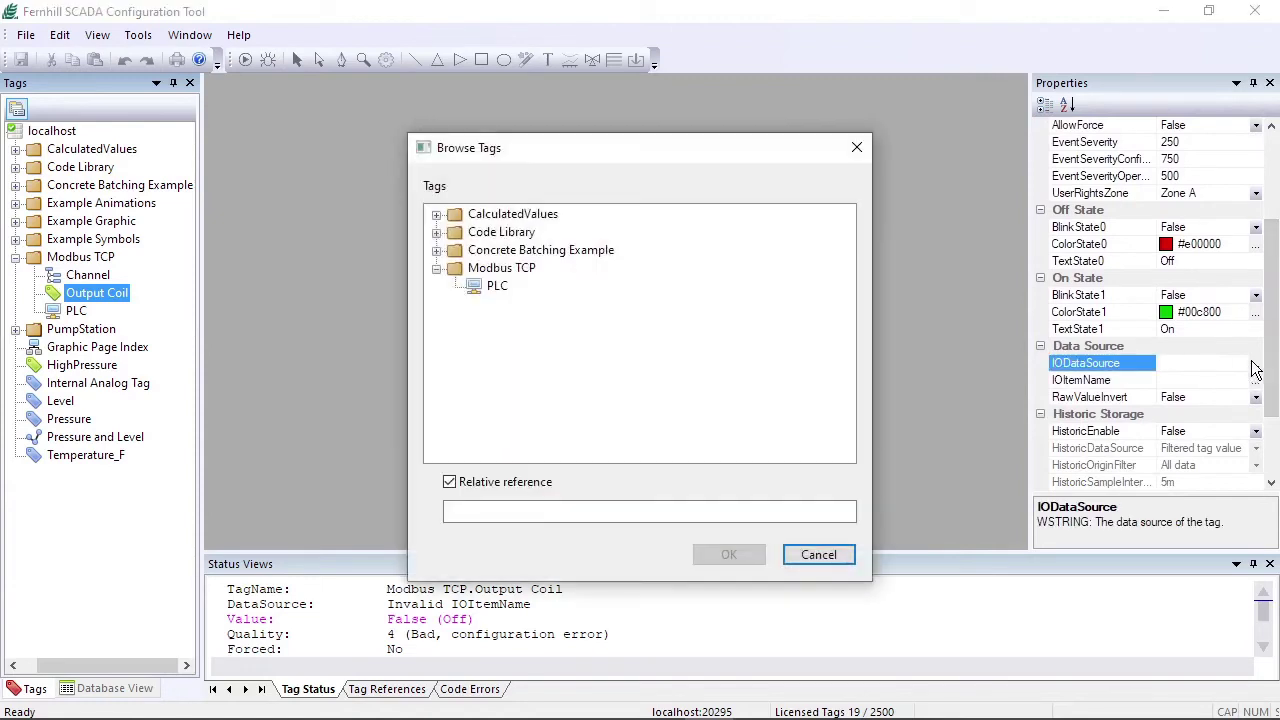
pyautogui.click(492, 287)
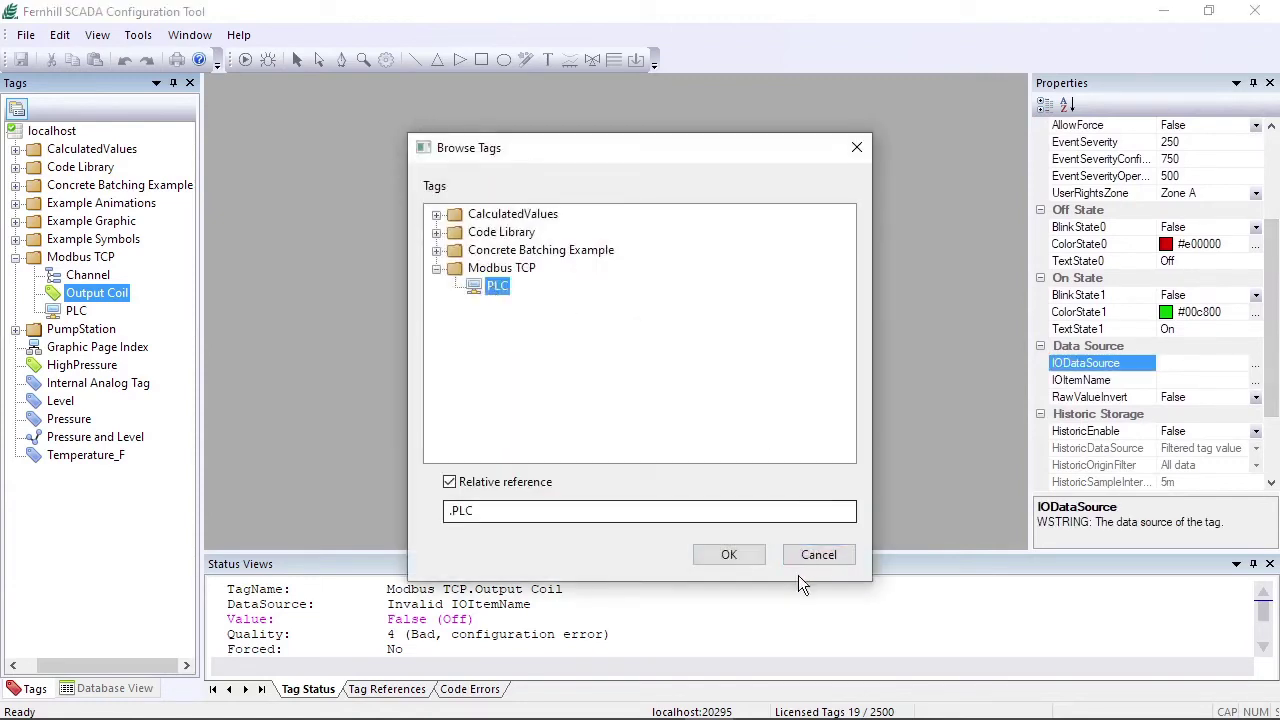
pyautogui.click(745, 557)
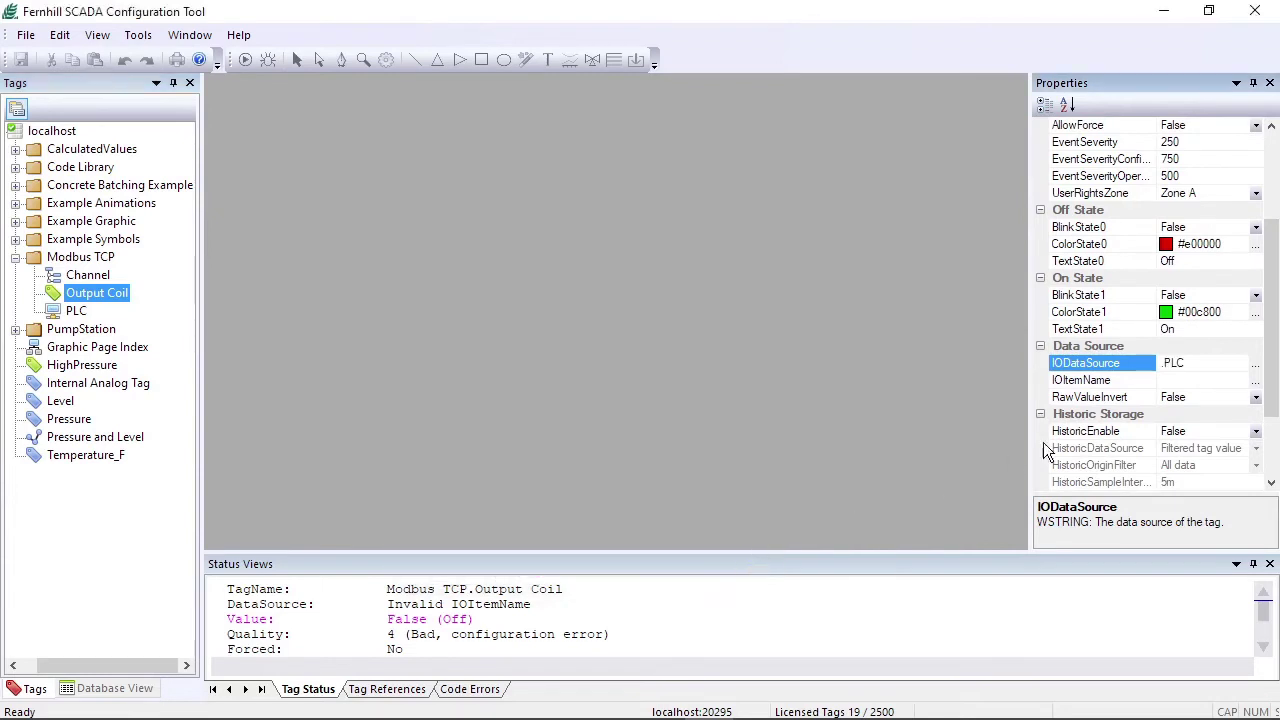
# - Set Output Coil's IOItemName to output coil register 513 (000513)
pyautogui.click(1257, 382)
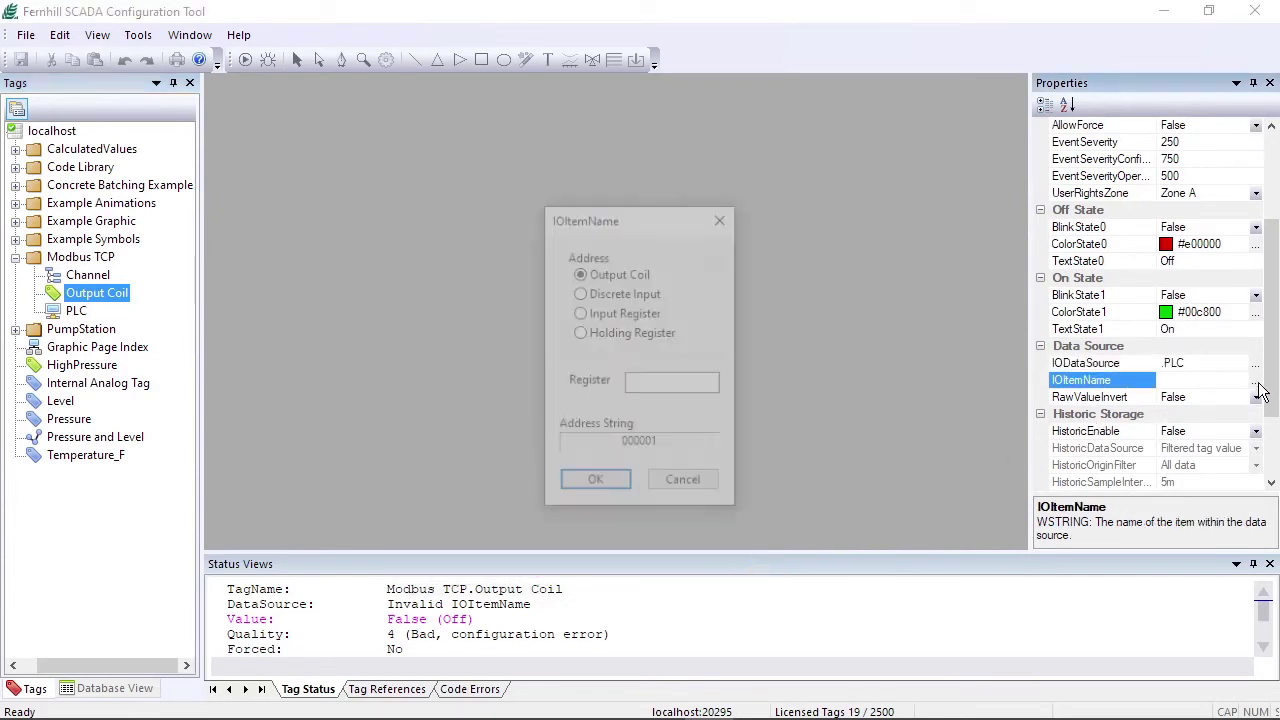
pyautogui.click(663, 389)
pyautogui.write('513')
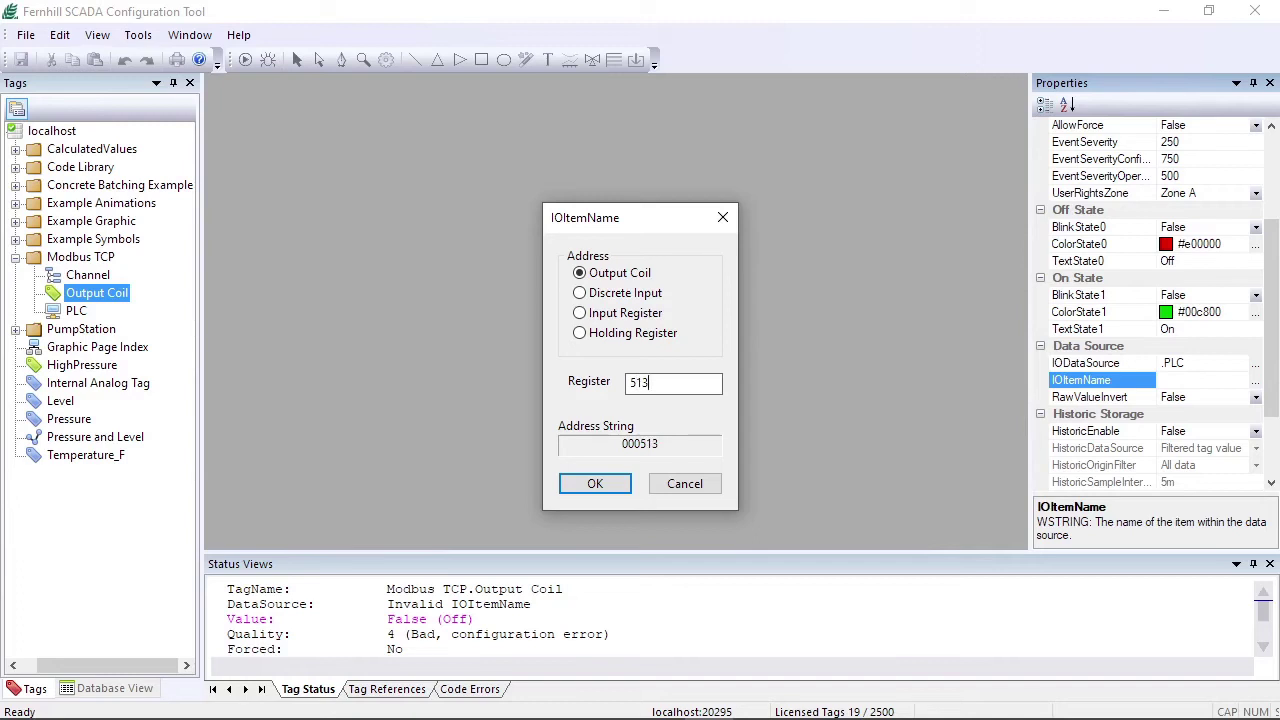
pyautogui.click(595, 486)
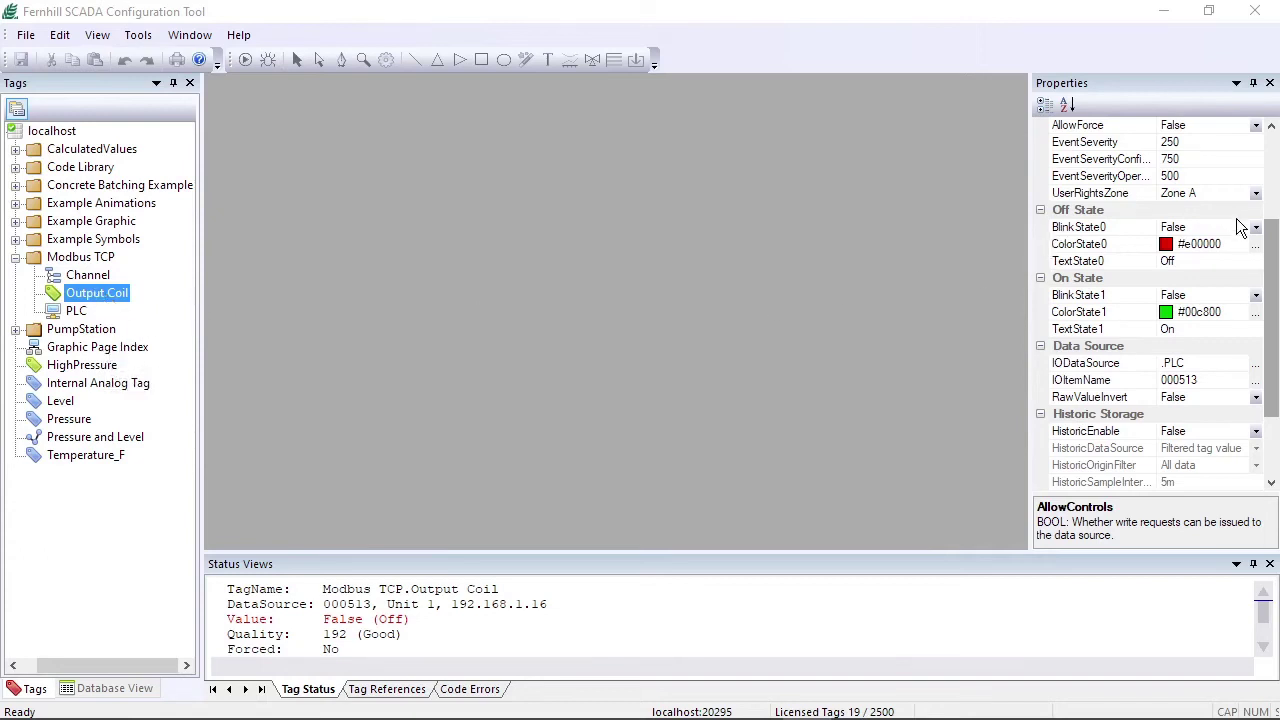
# - Set Output Coil's AllowControls property to True
pyautogui.moveTo(1273, 252); pyautogui.dragTo(1275, 190)
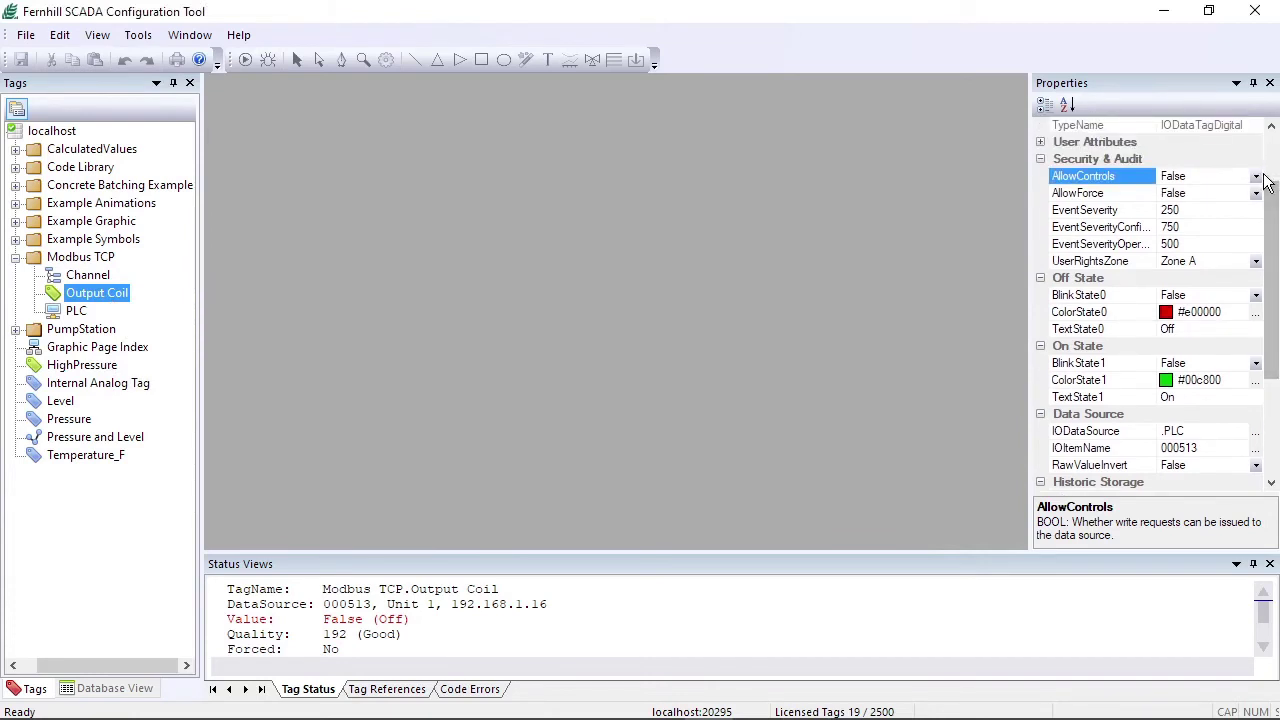
pyautogui.click(1256, 176)
pyautogui.click(1224, 196)
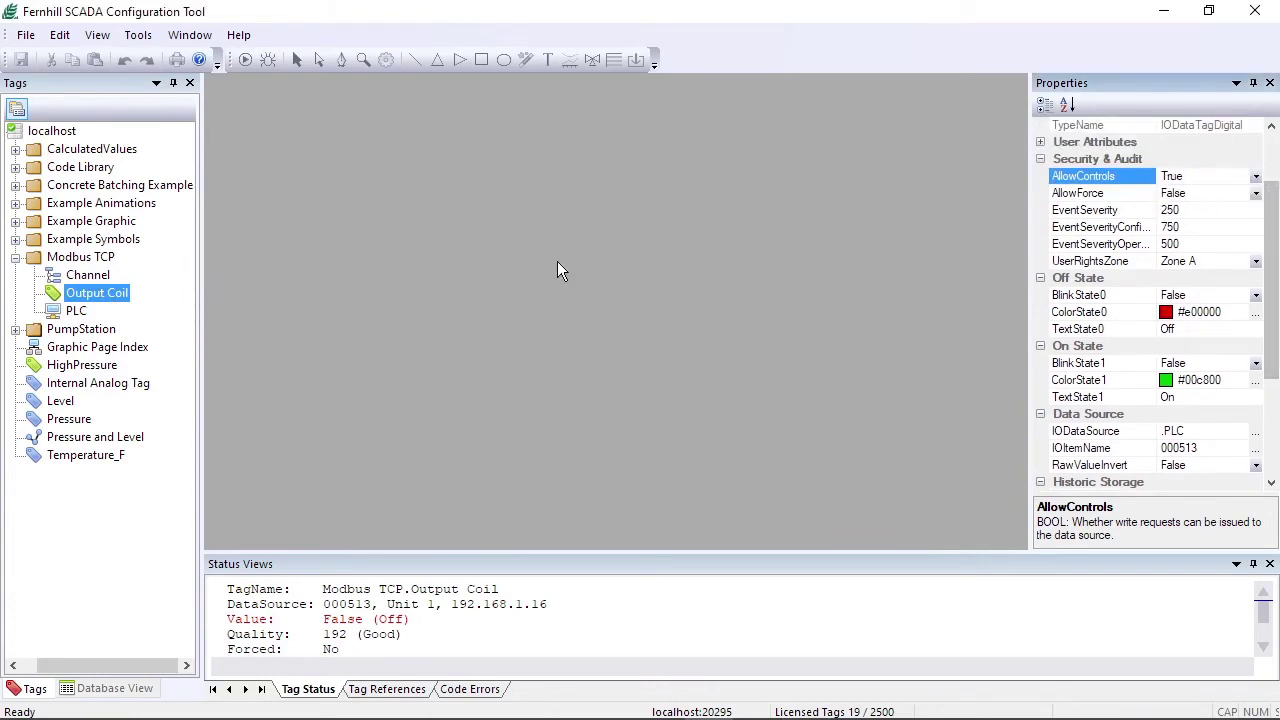
# - Write the value On (True) to Output Coil
pyautogui.rightClick(80, 298)
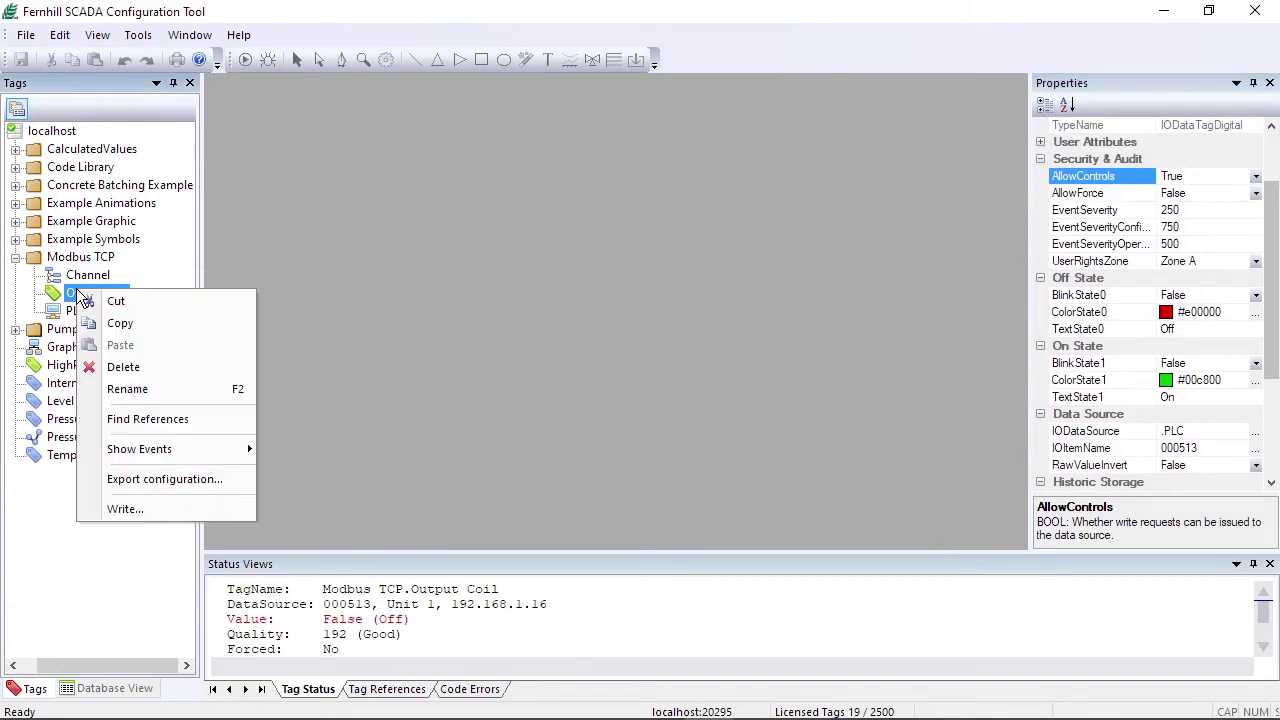
pyautogui.click(145, 510)
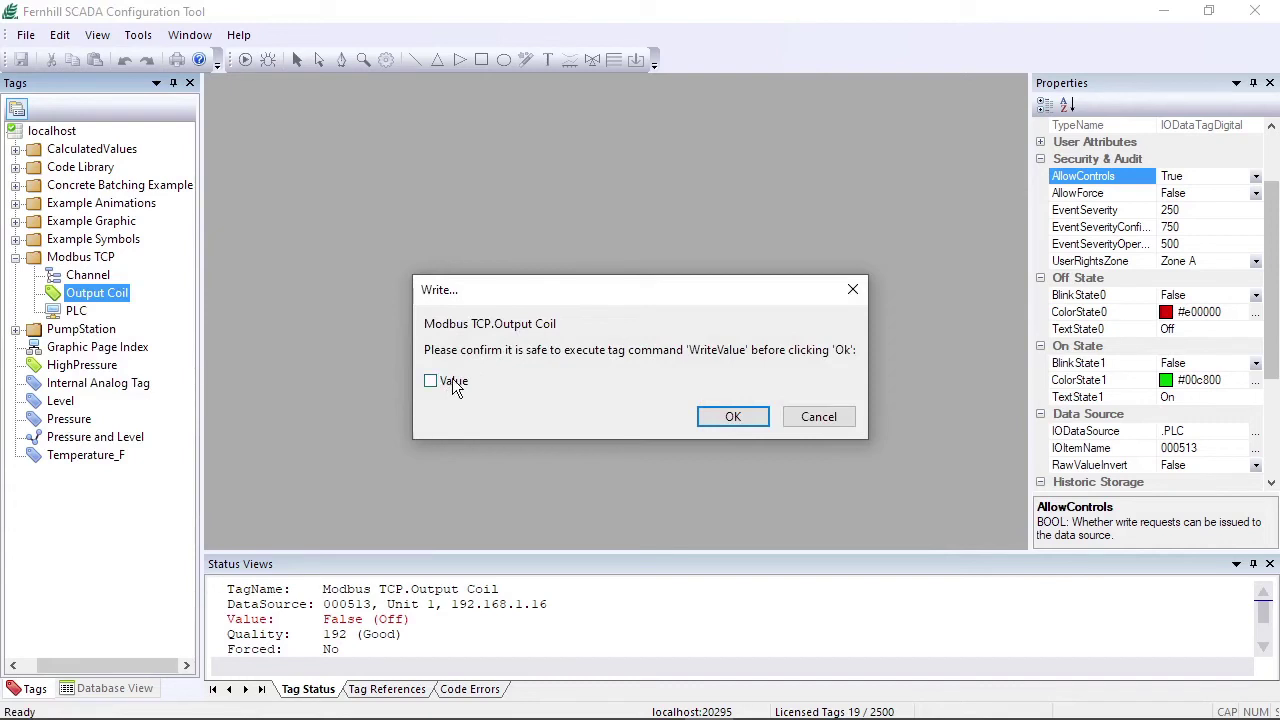
pyautogui.click(452, 380)
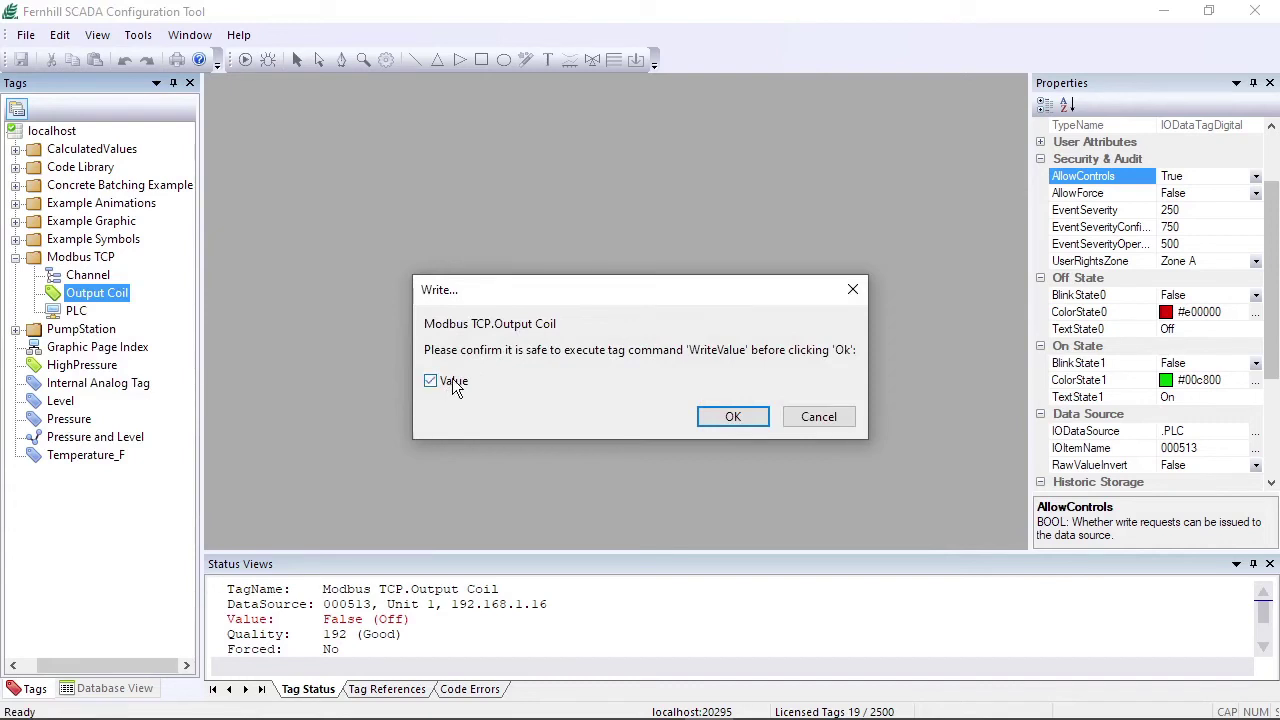
pyautogui.click(736, 416)
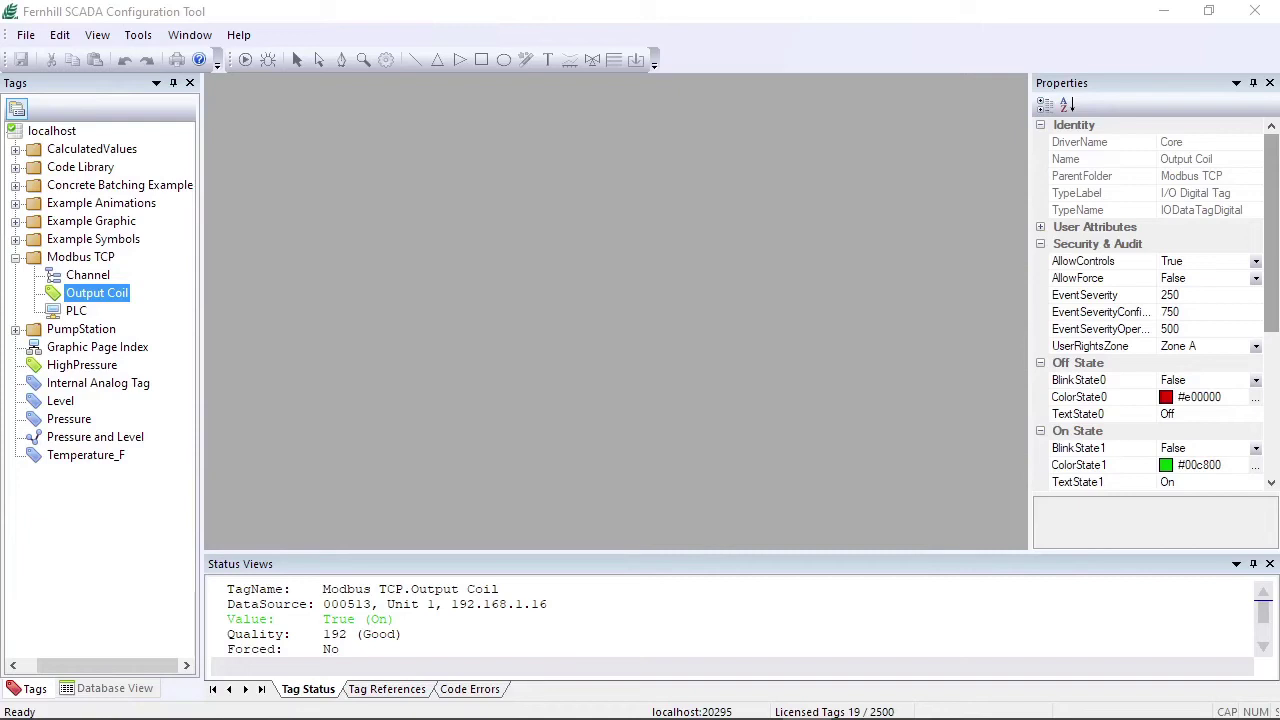
# - Add an I/O Analog Tag to Modbus TCP, keeping the name 'IO Analog Tag'
pyautogui.rightClick(79, 262)
pyautogui.moveTo(137, 297)
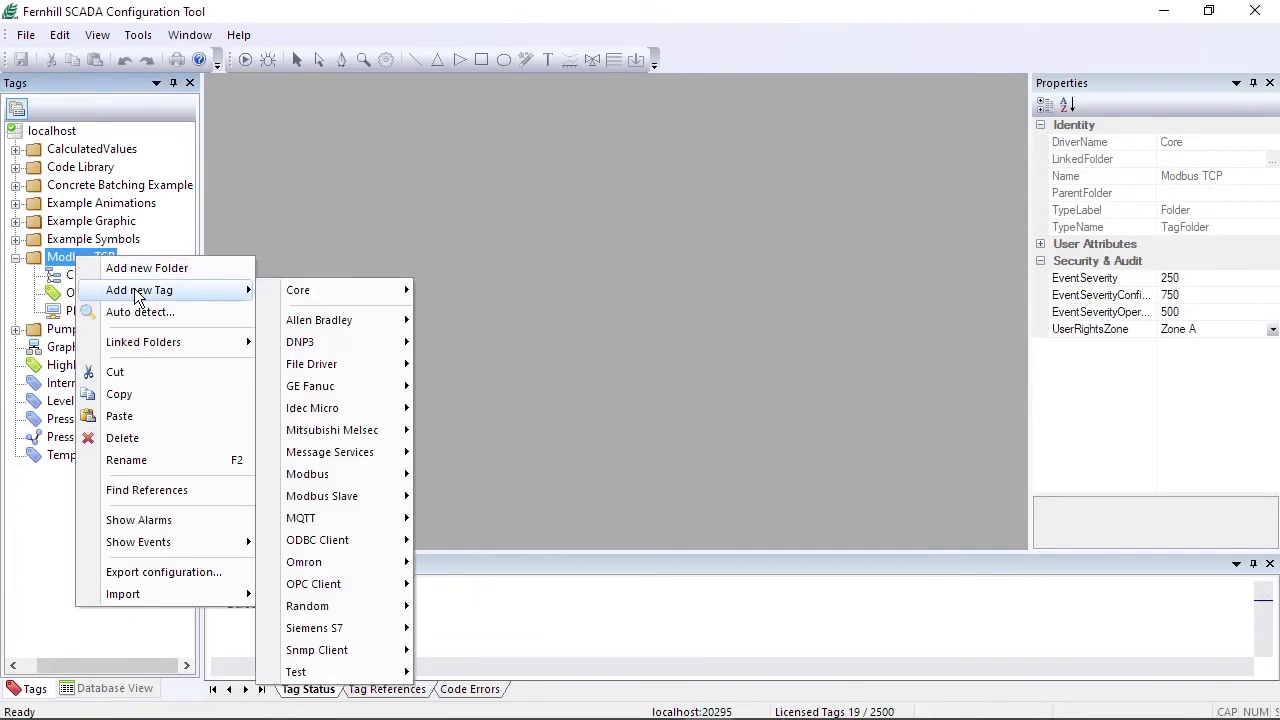
pyautogui.moveTo(321, 289)
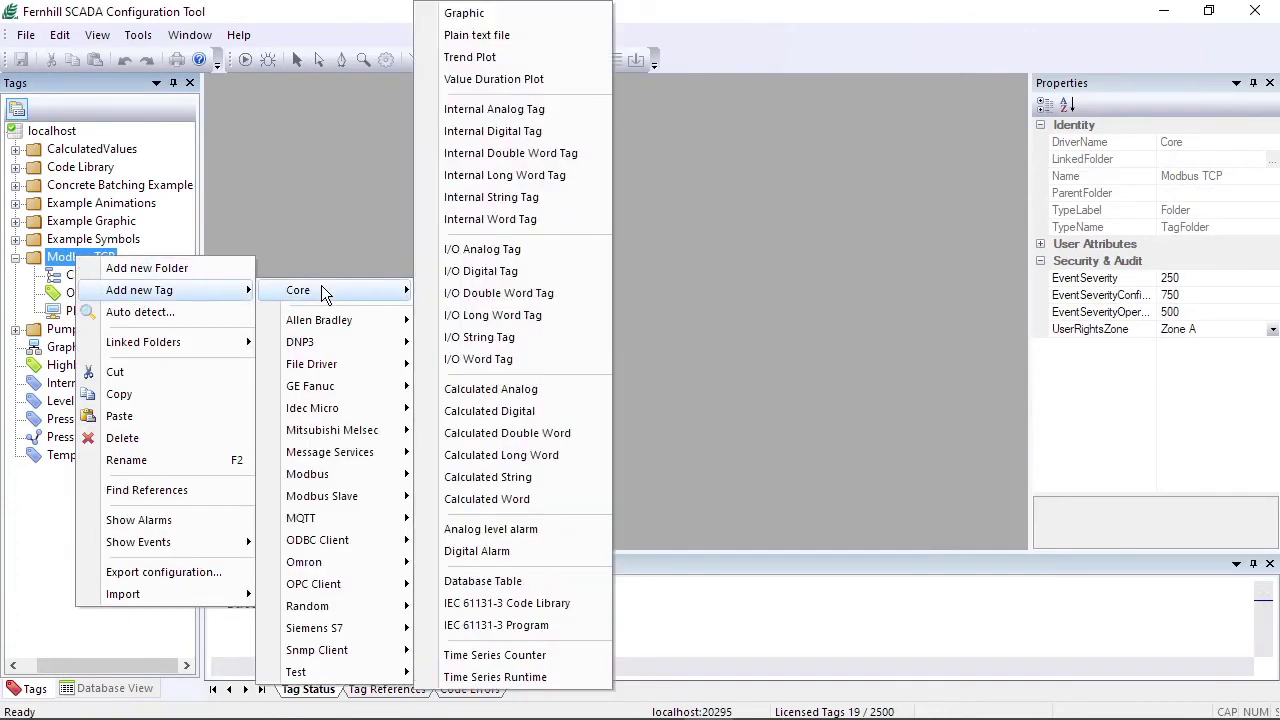
pyautogui.click(485, 252)
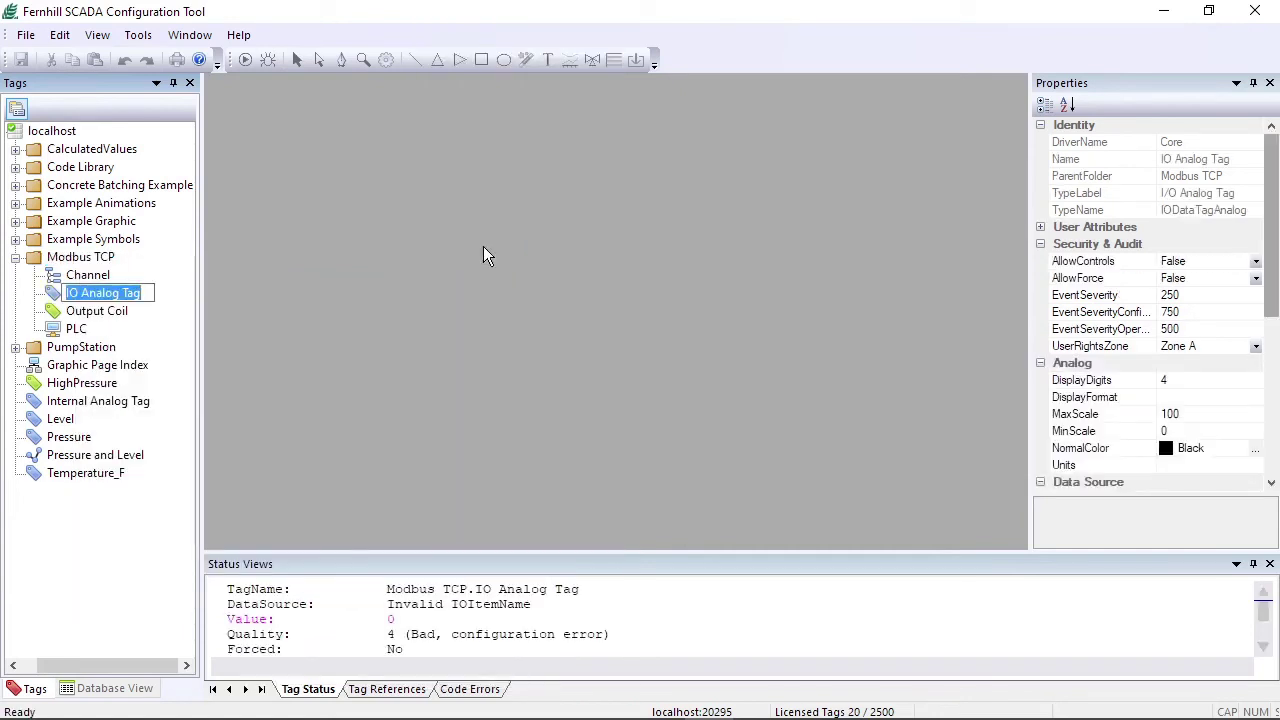
pyautogui.press('Return')
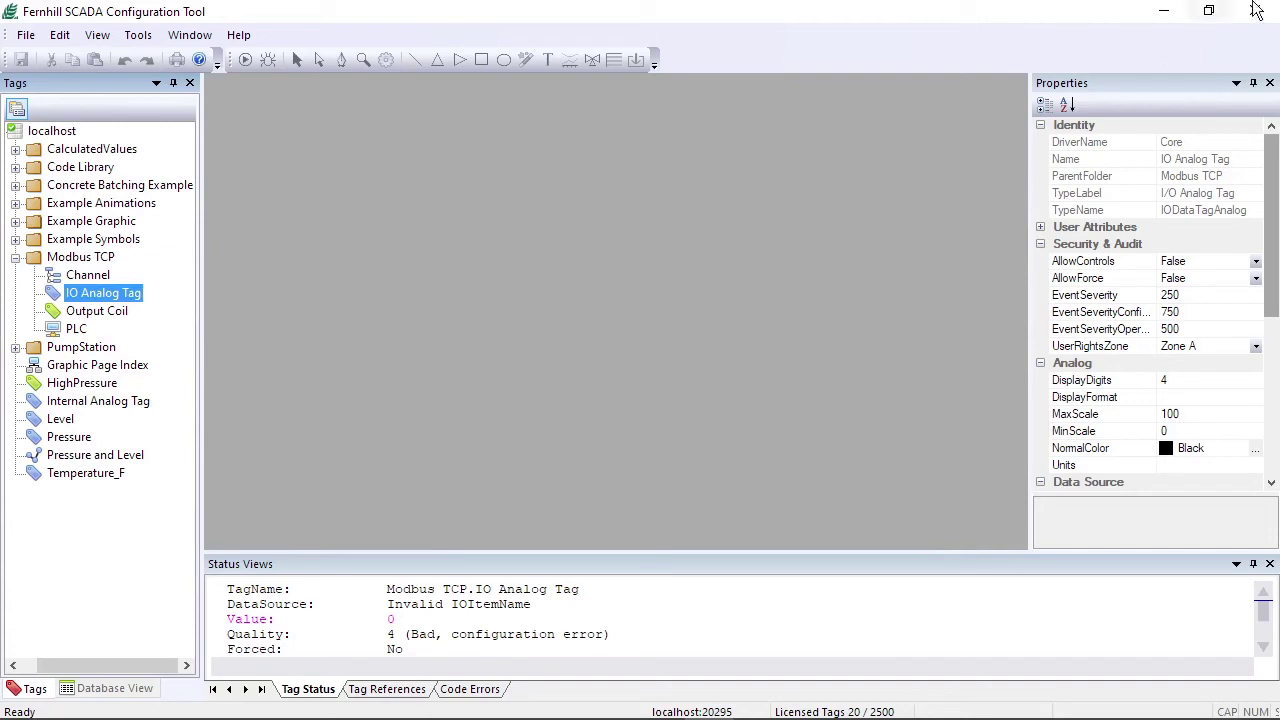
# - Set the IO Analog Tag's IODataSource to .PLC
pyautogui.moveTo(1272, 170); pyautogui.dragTo(1262, 270)
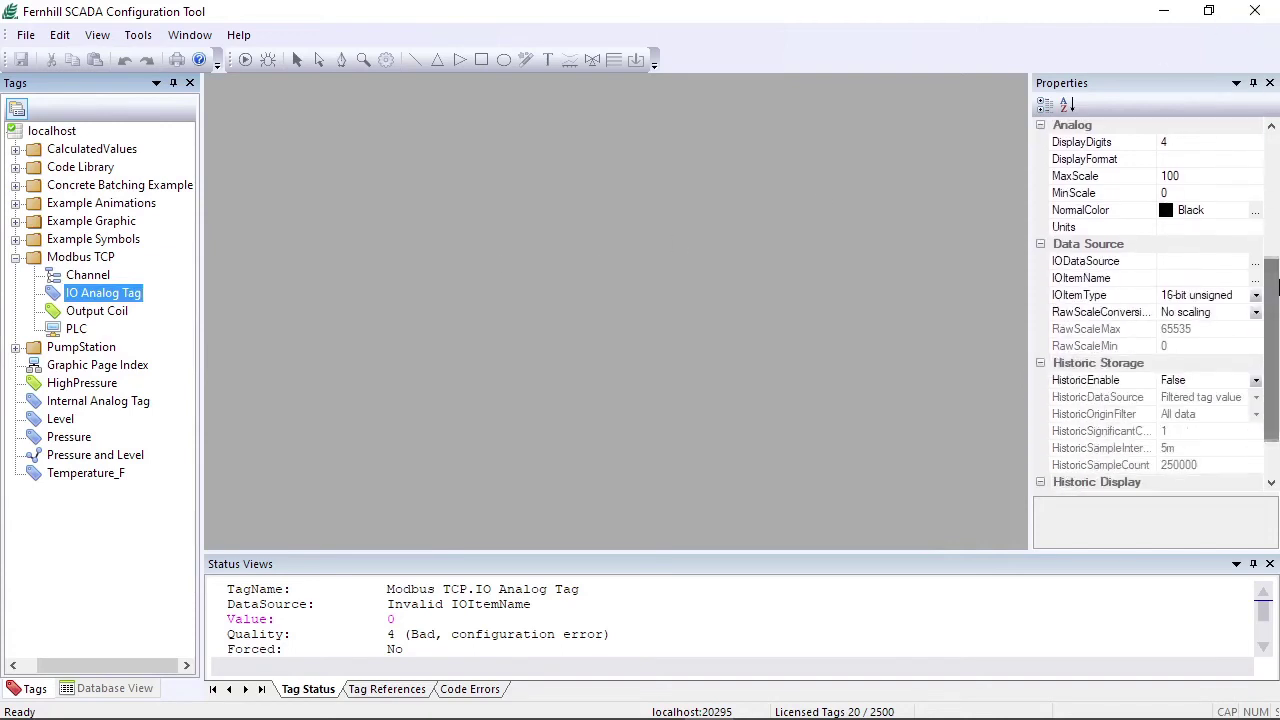
pyautogui.click(1256, 263)
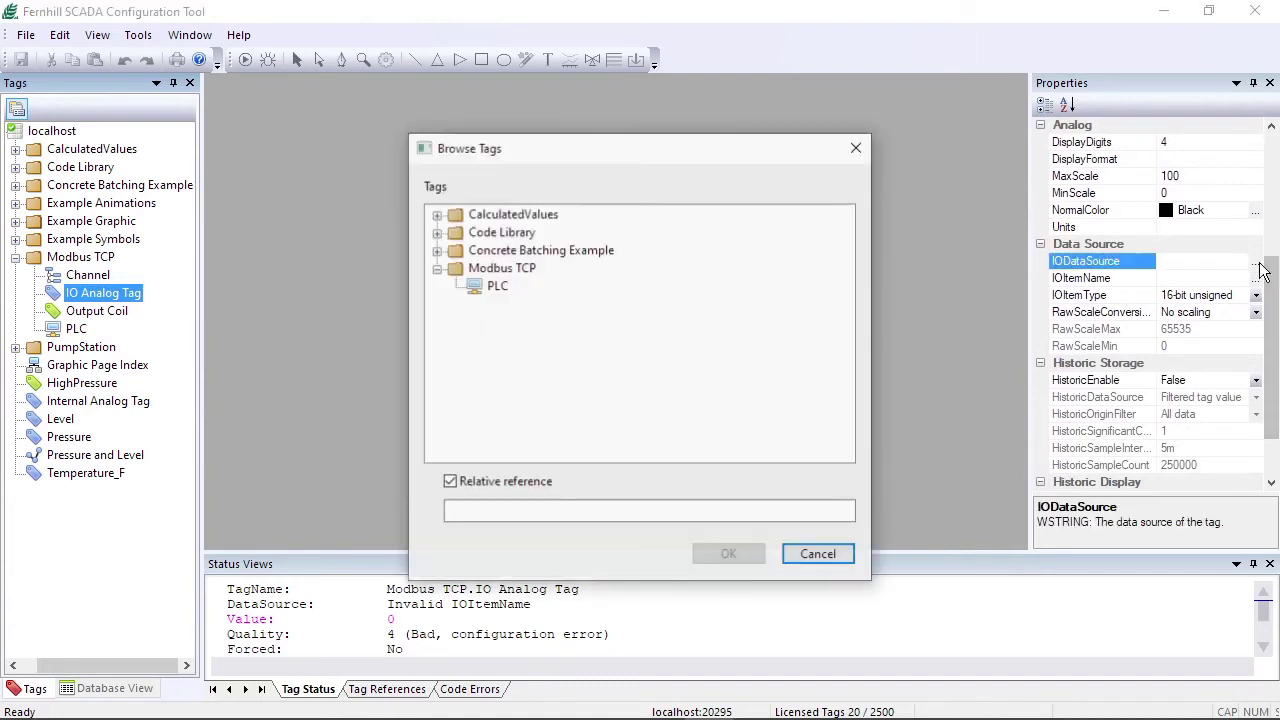
pyautogui.click(492, 285)
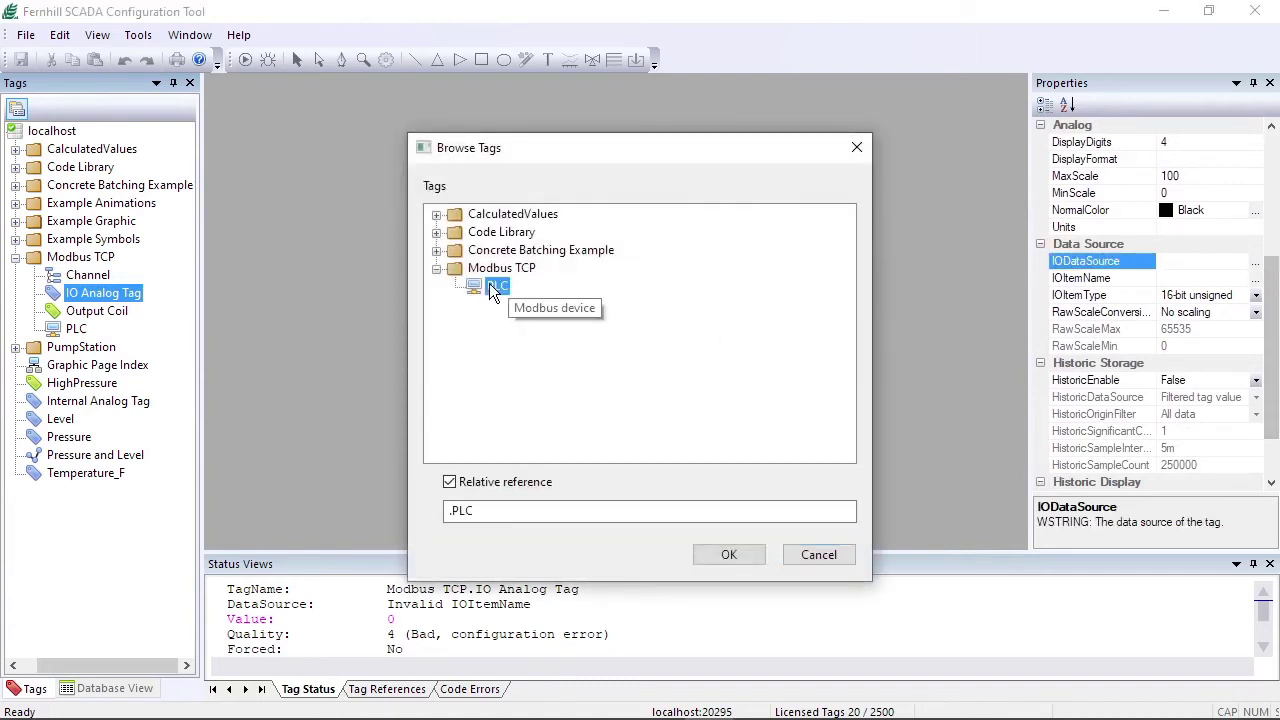
pyautogui.click(729, 555)
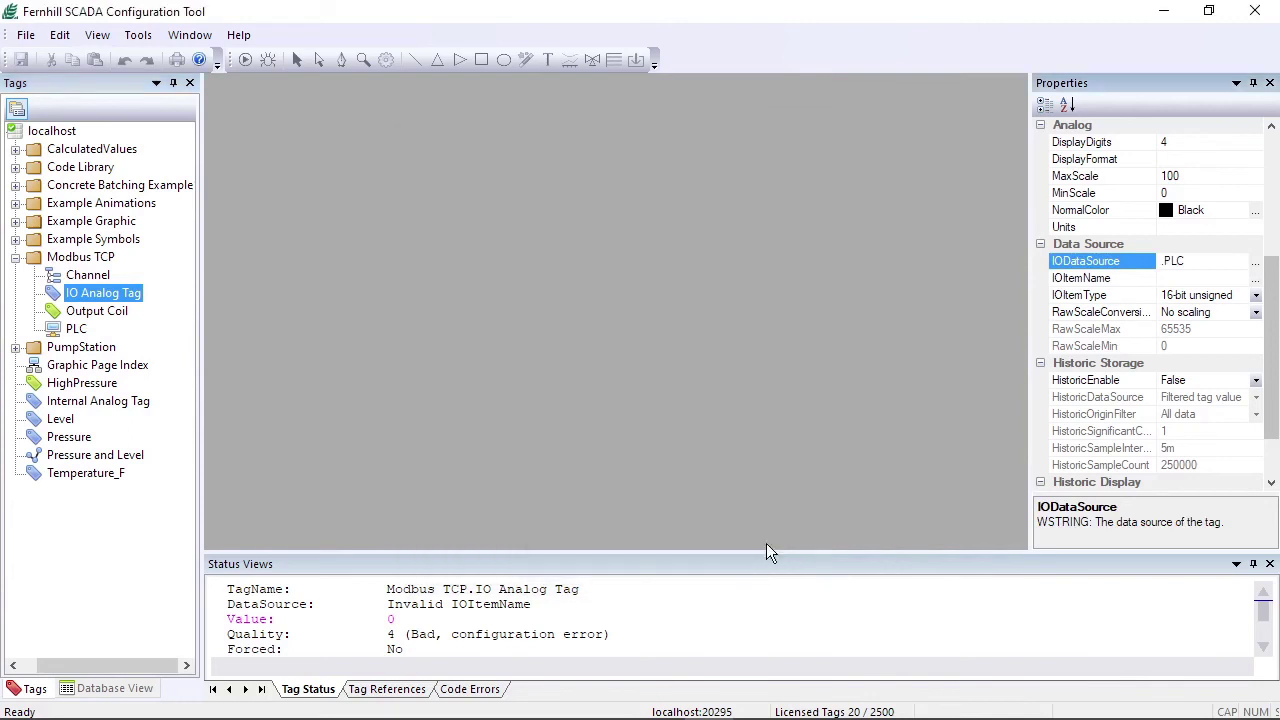
# - Set the tag's IOItemName to input register 1 (300001)
pyautogui.click(1255, 278)
pyautogui.click(1255, 278)
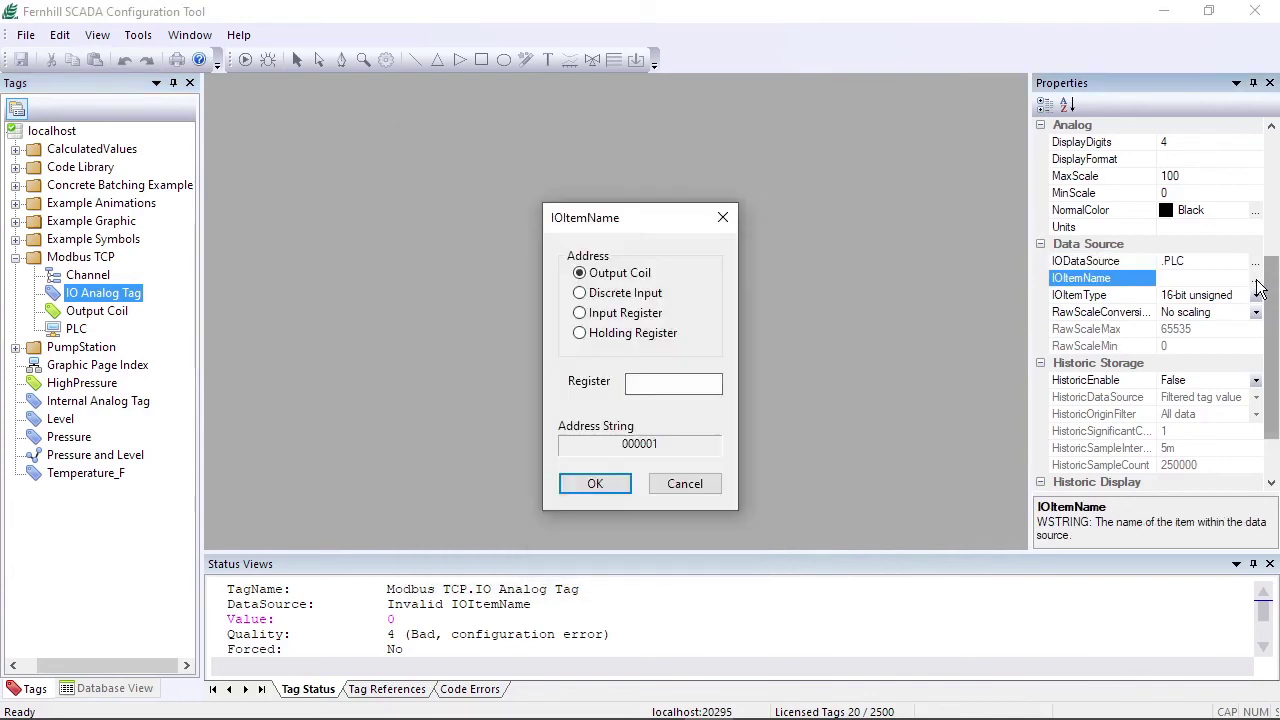
pyautogui.click(617, 314)
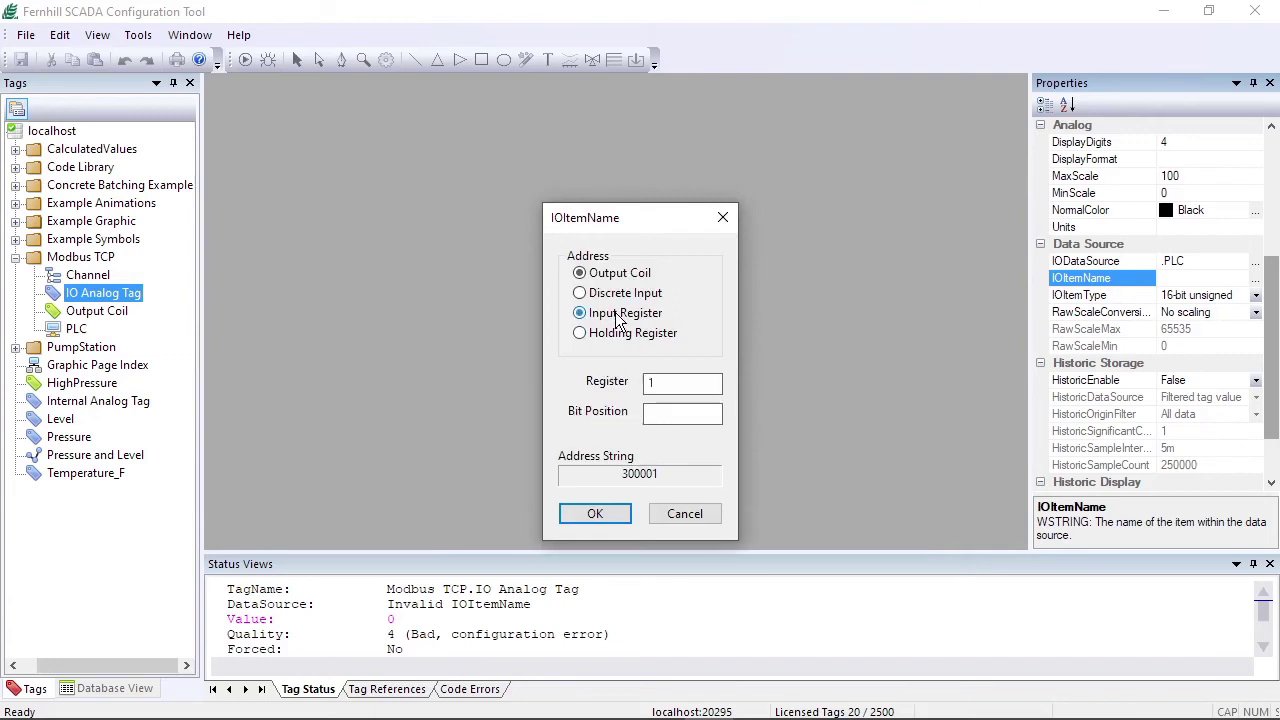
pyautogui.click(655, 386)
pyautogui.click(613, 506)
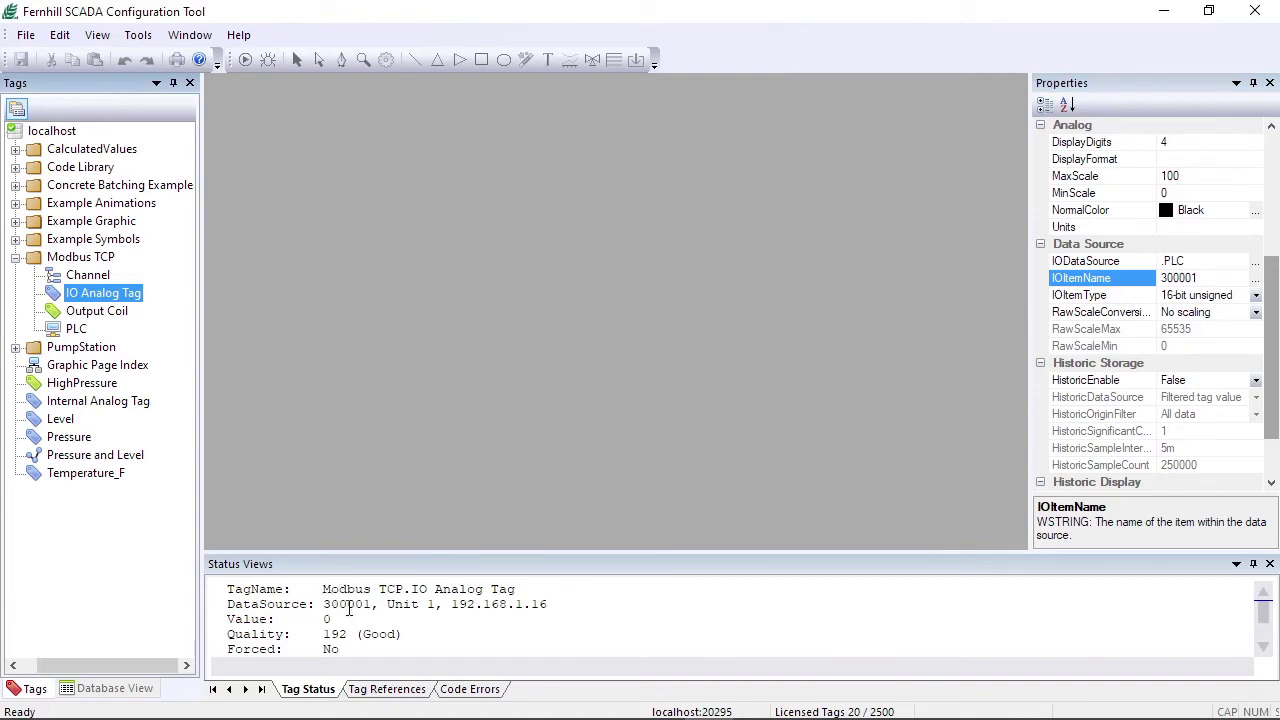
pyautogui.moveTo(323, 635); pyautogui.dragTo(403, 636)
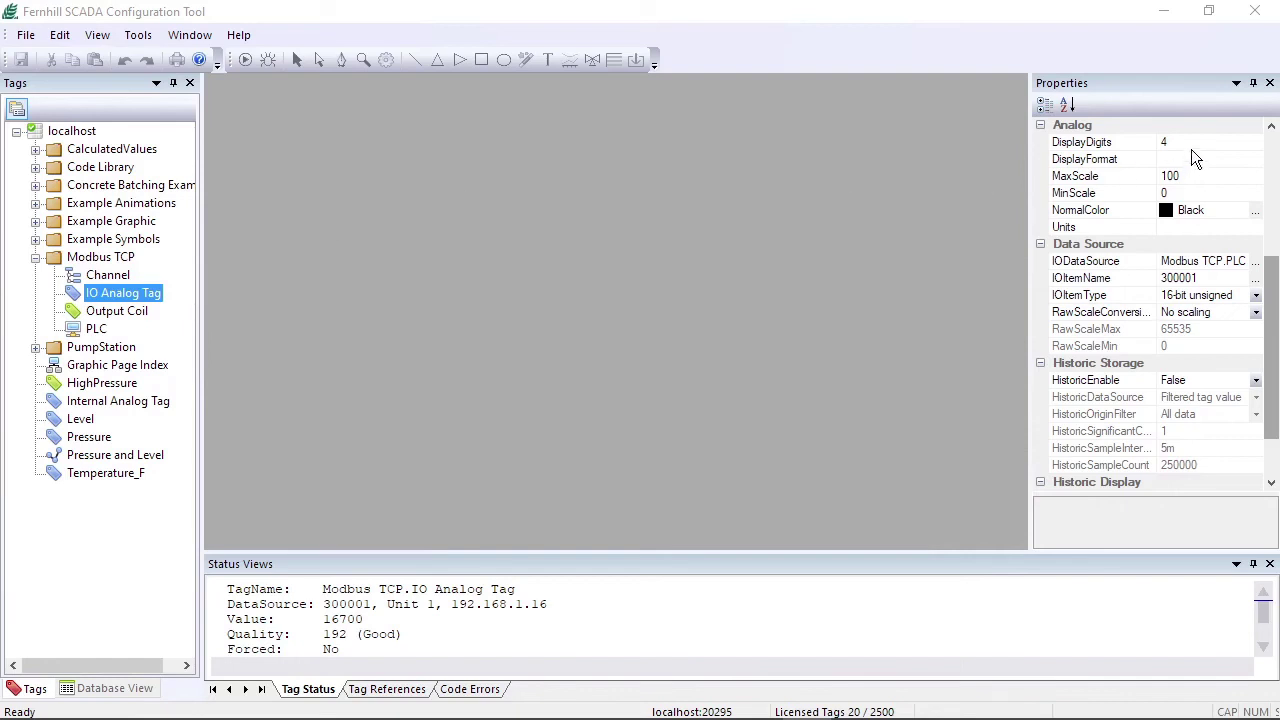
# - Set the analog tag's MaxScale to 10 and its Units to Volts
pyautogui.click(1222, 174)
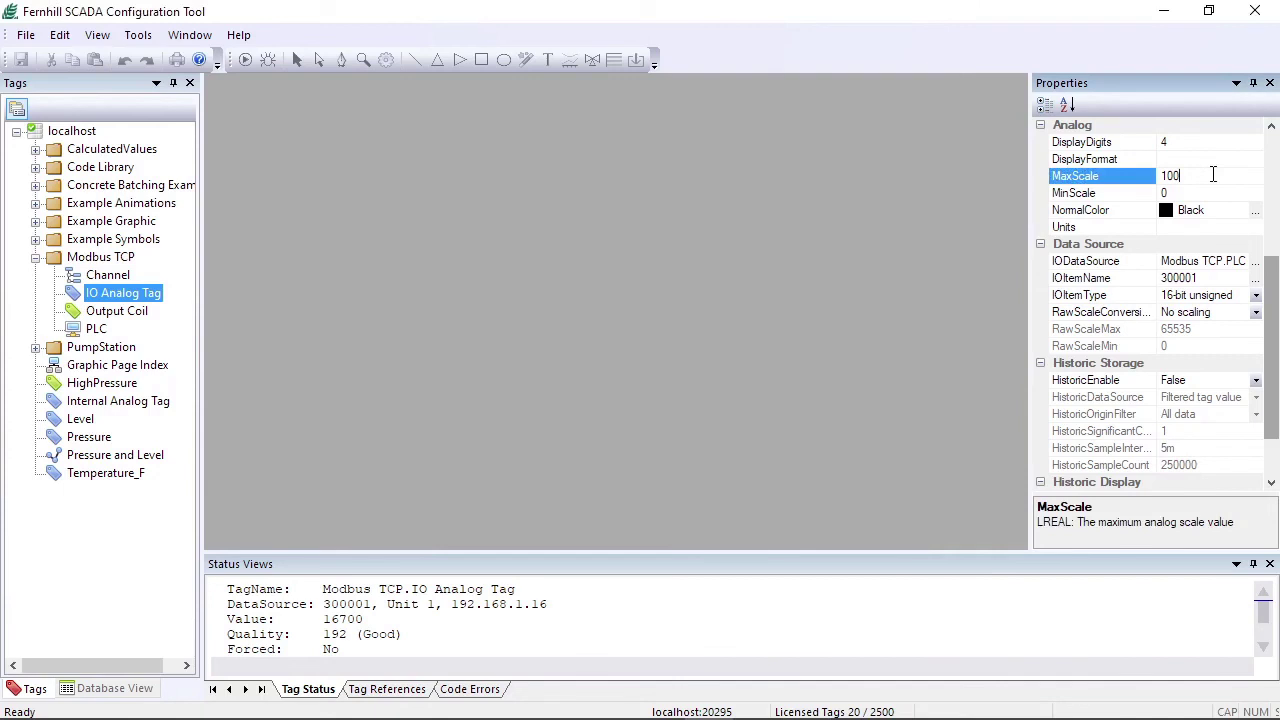
pyautogui.press('BackSpace')
pyautogui.click(1189, 223)
pyautogui.write('Volts')
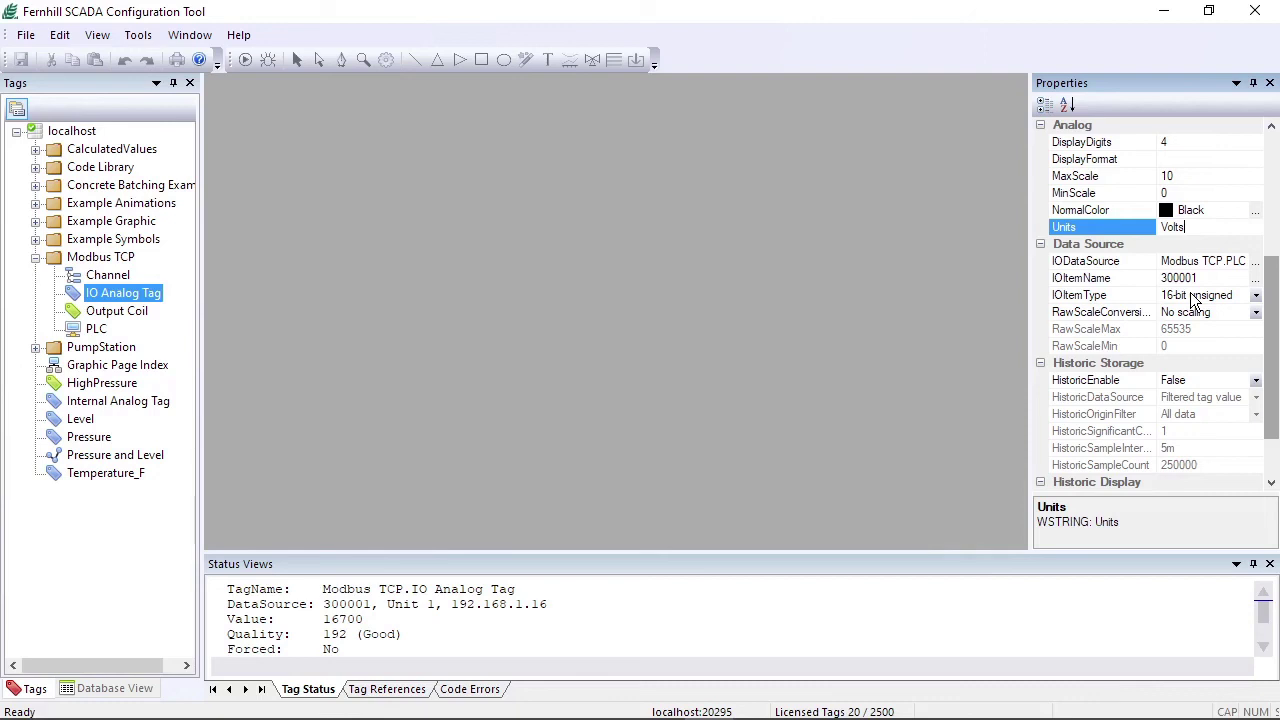
# - Use Linear interpolation raw scaling with RawScaleMax 32767 and RawScaleMin 0
pyautogui.click(1256, 314)
pyautogui.click(1226, 343)
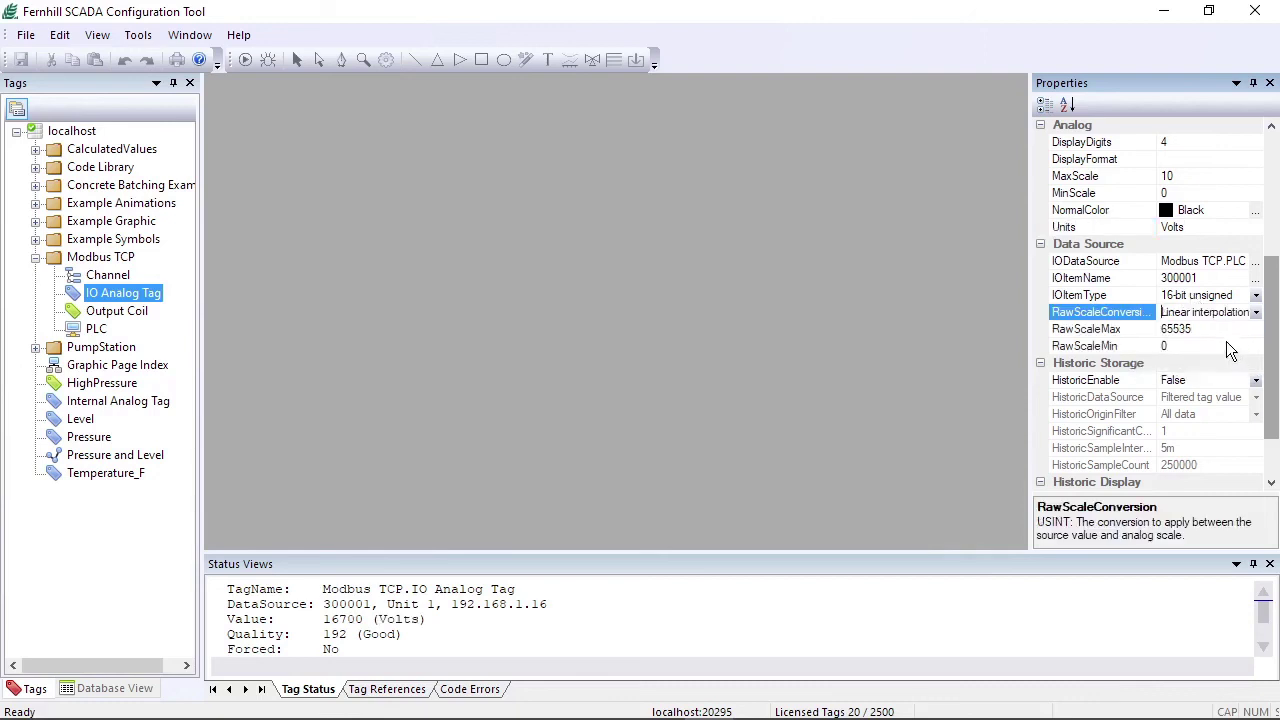
pyautogui.click(1215, 328)
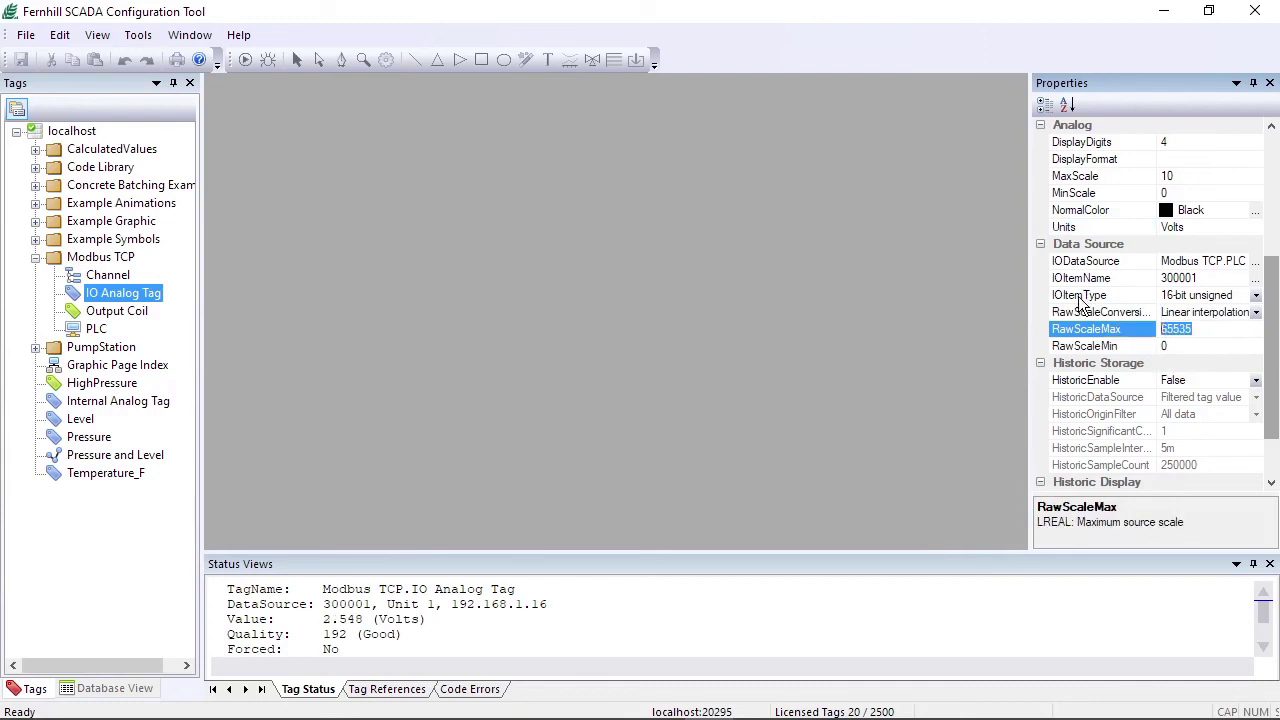
pyautogui.write('32767')
pyautogui.click(1184, 342)
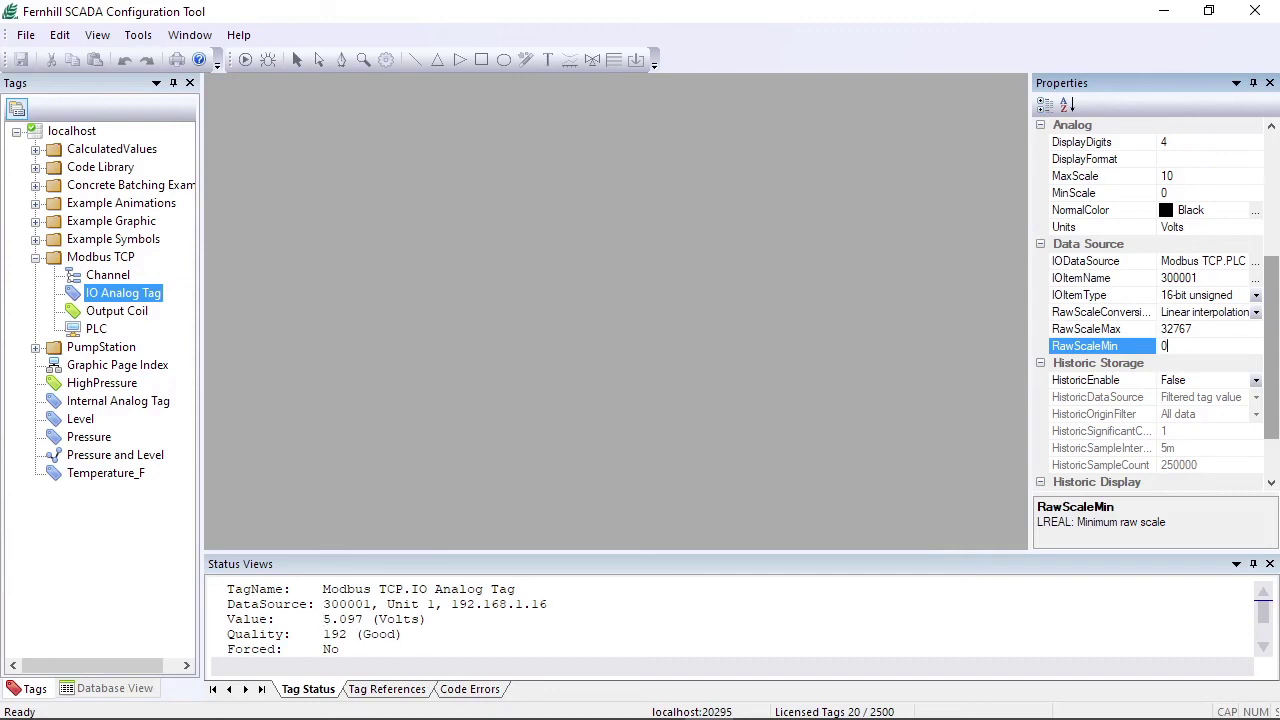
pyautogui.hotkey('alt', 'Tab')
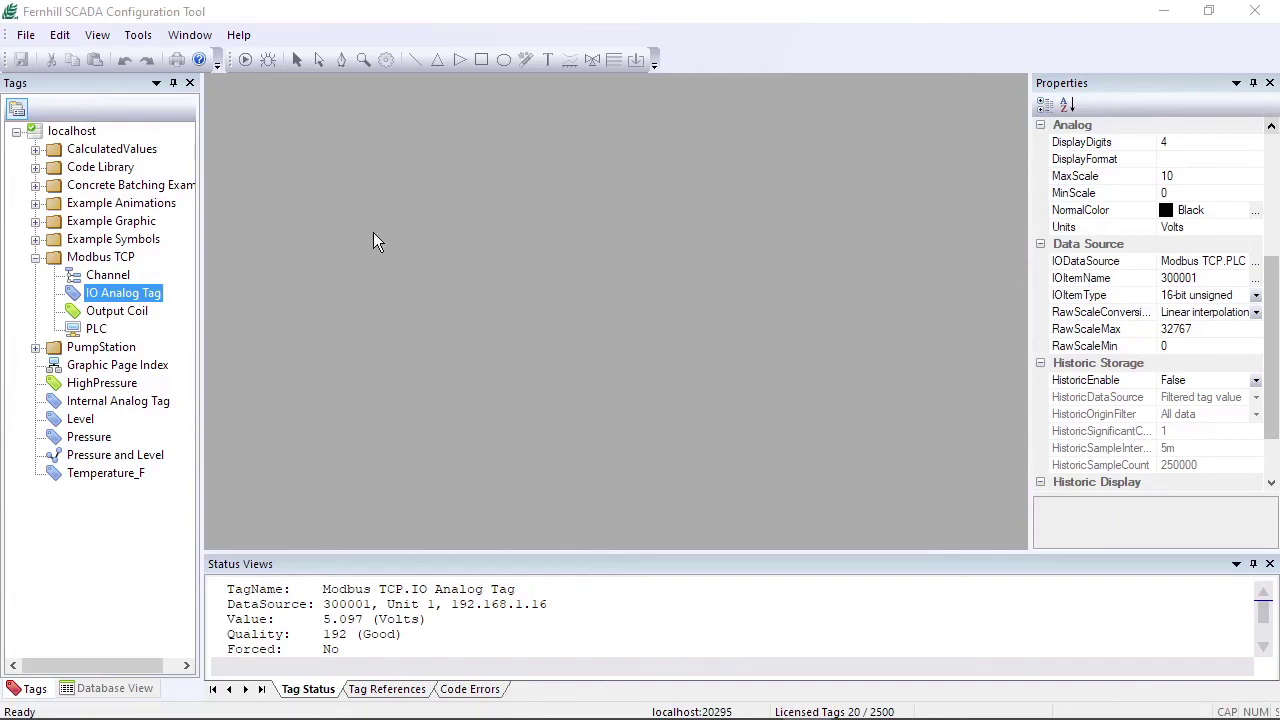
# - Open the Configuration Tool help topic and expand the Drivers section in its contents
pyautogui.click(240, 38)
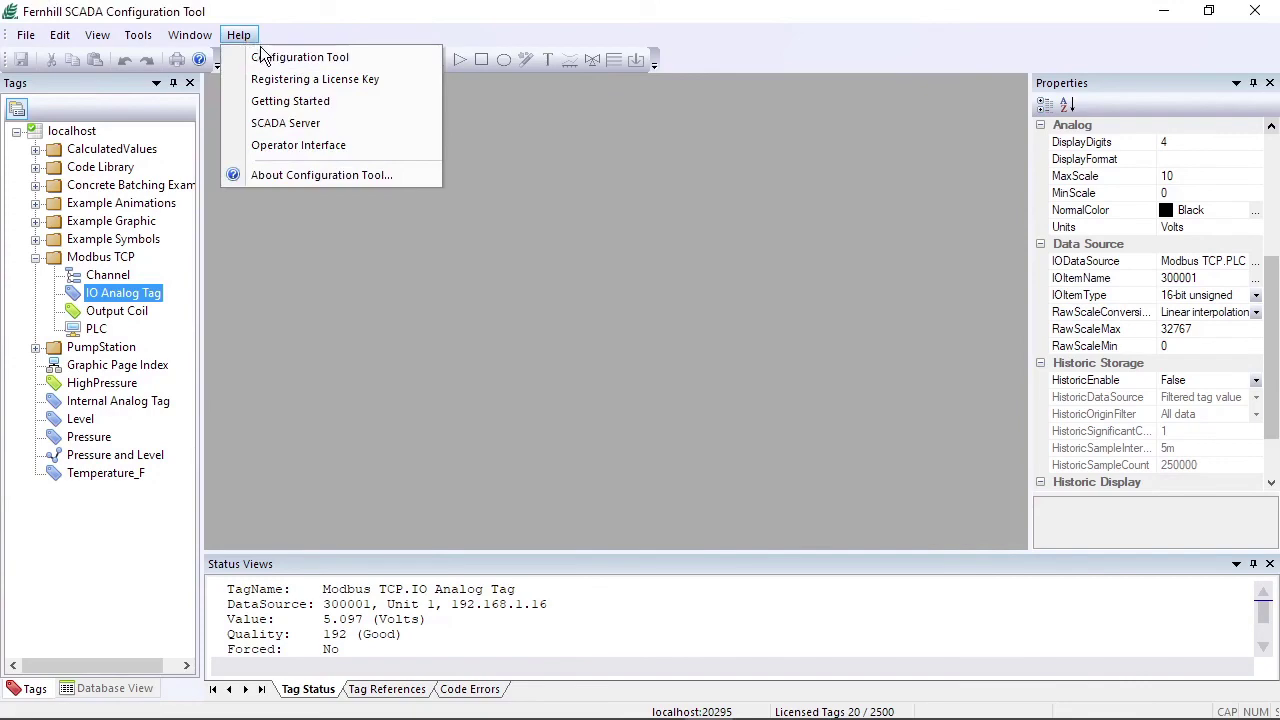
pyautogui.click(265, 60)
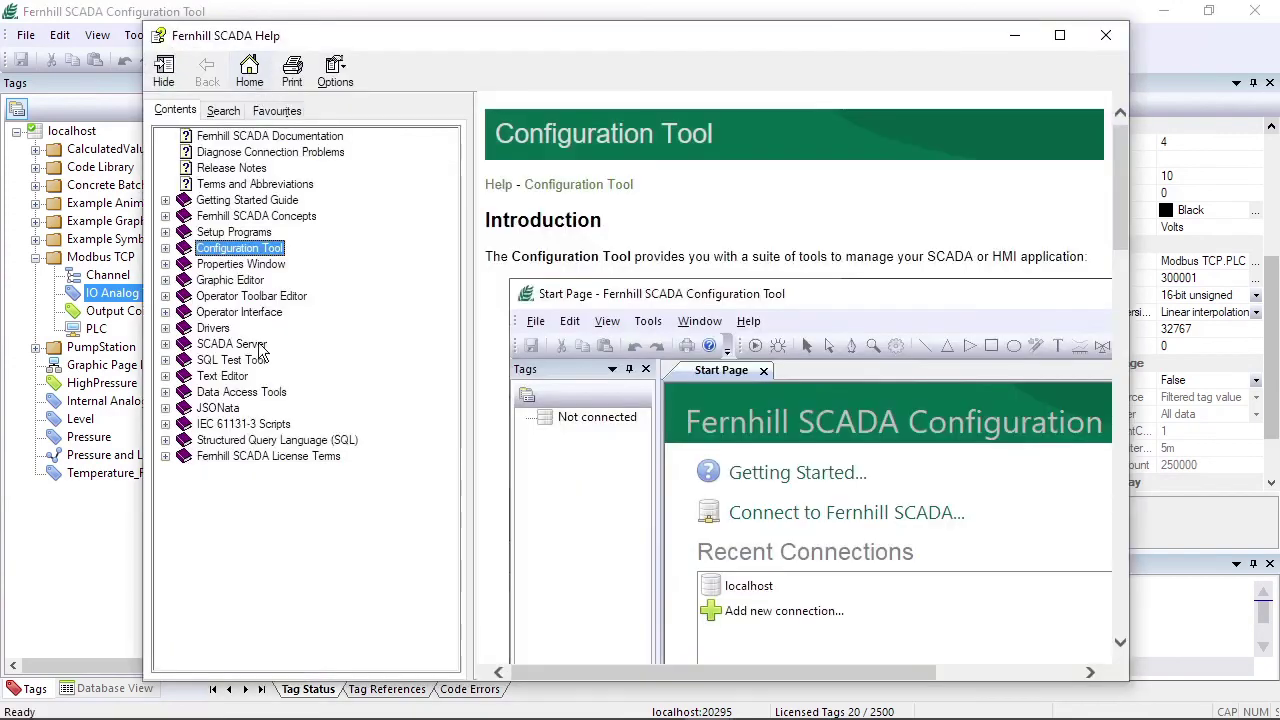
pyautogui.click(166, 330)
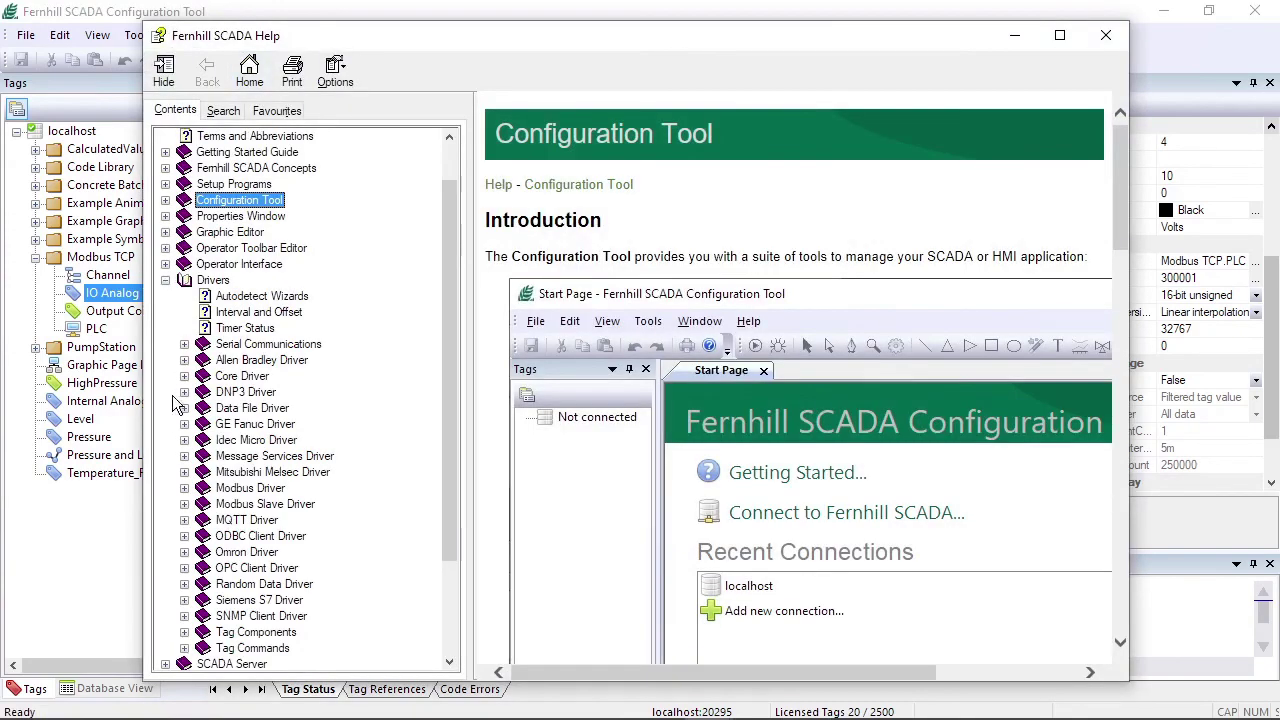